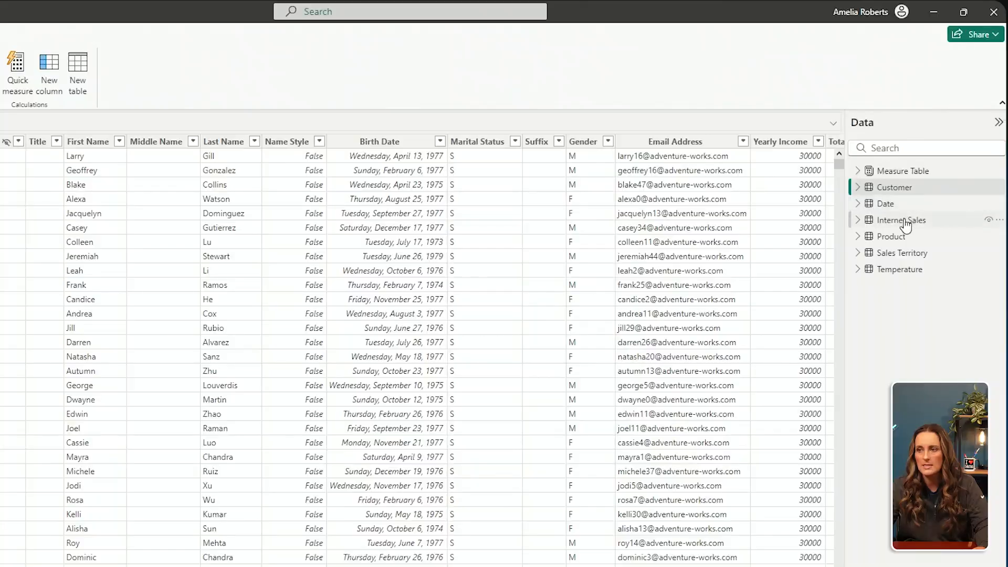
Step: Display the Internet Sales table and examine the distinct values in its Sales Amount column
click(900, 219)
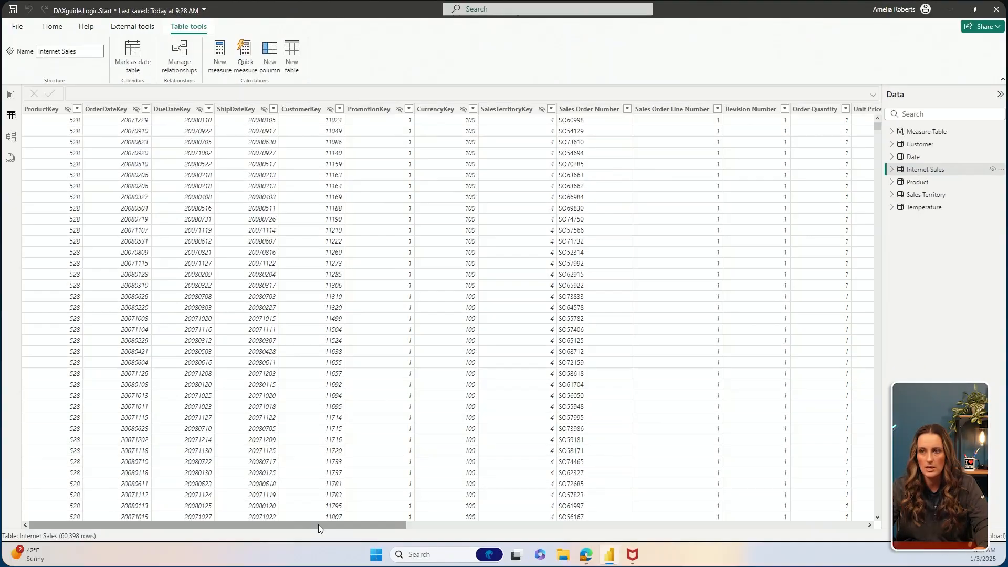
drag(319, 525, 710, 503)
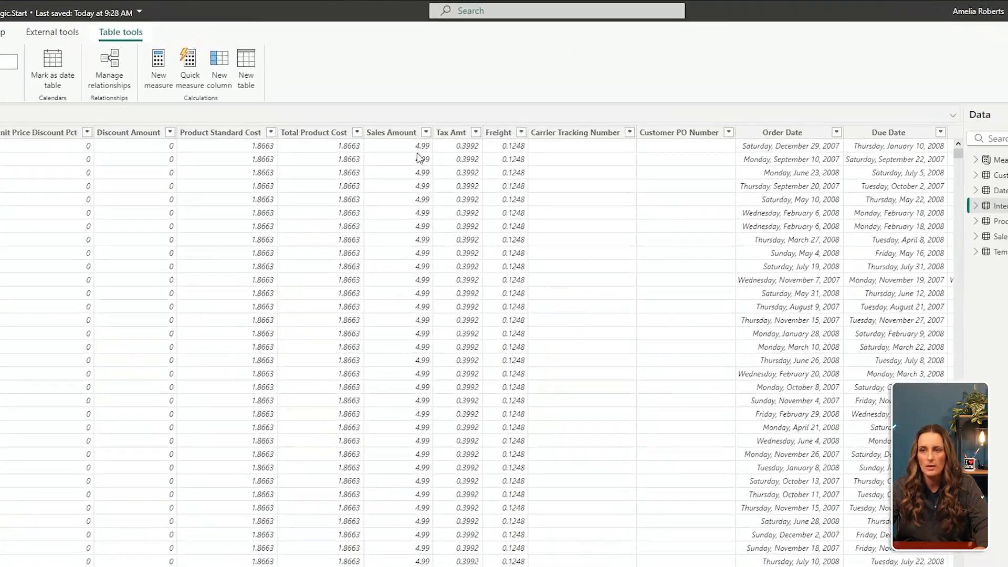
click(432, 114)
click(422, 142)
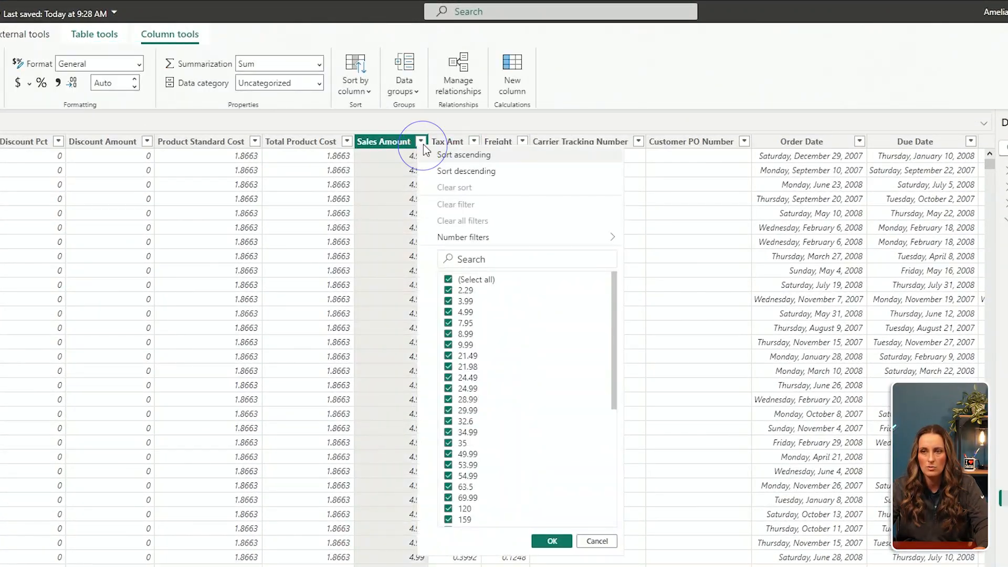
click(591, 542)
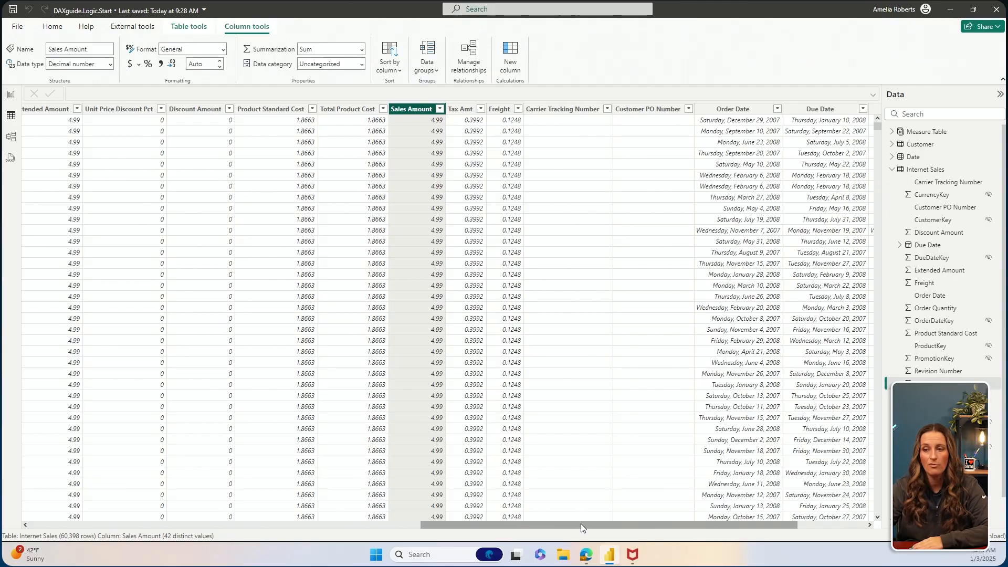
Step: Add a calculated column named AND Example to the Internet Sales table
drag(583, 522, 630, 519)
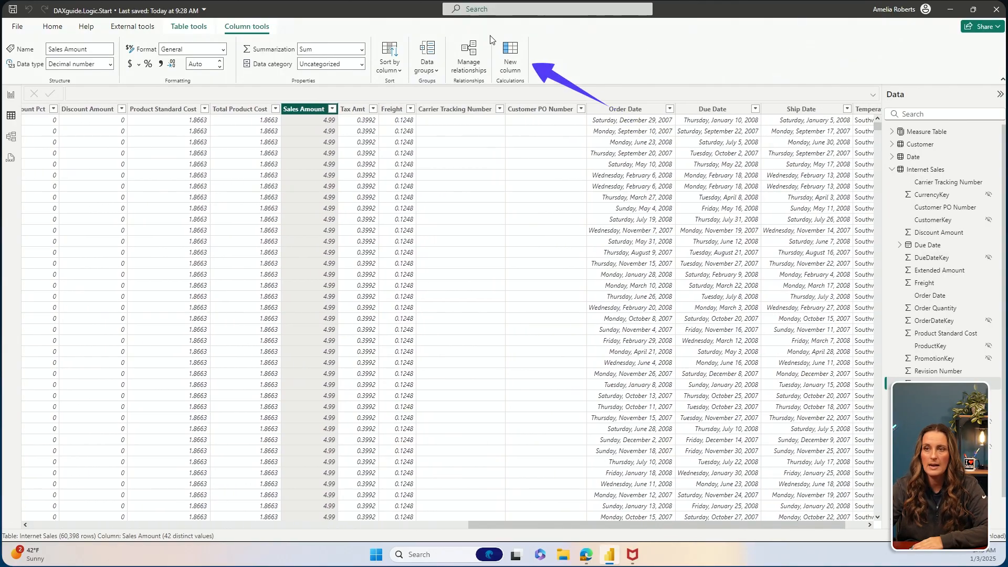
click(511, 52)
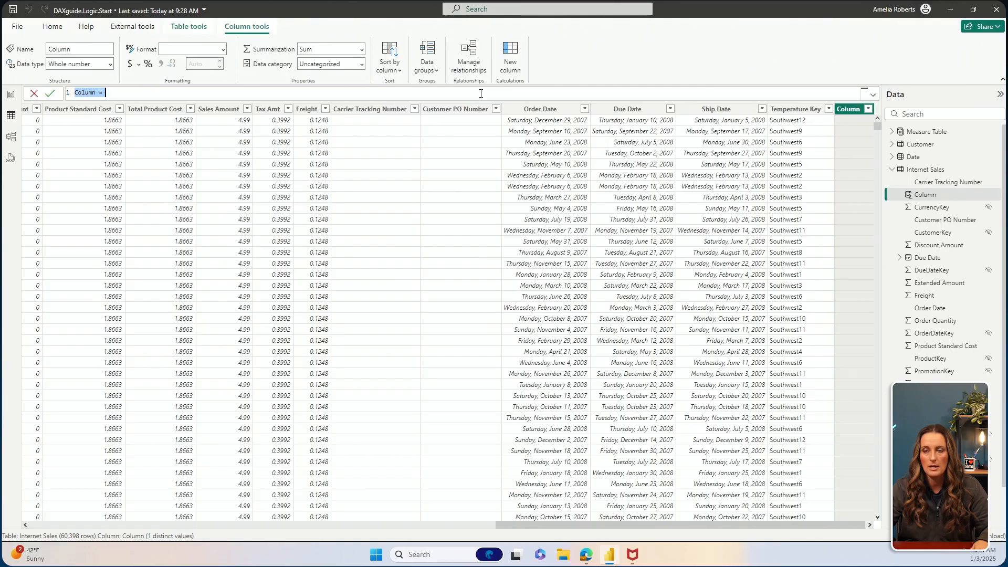
scroll(480, 93, up, 5)
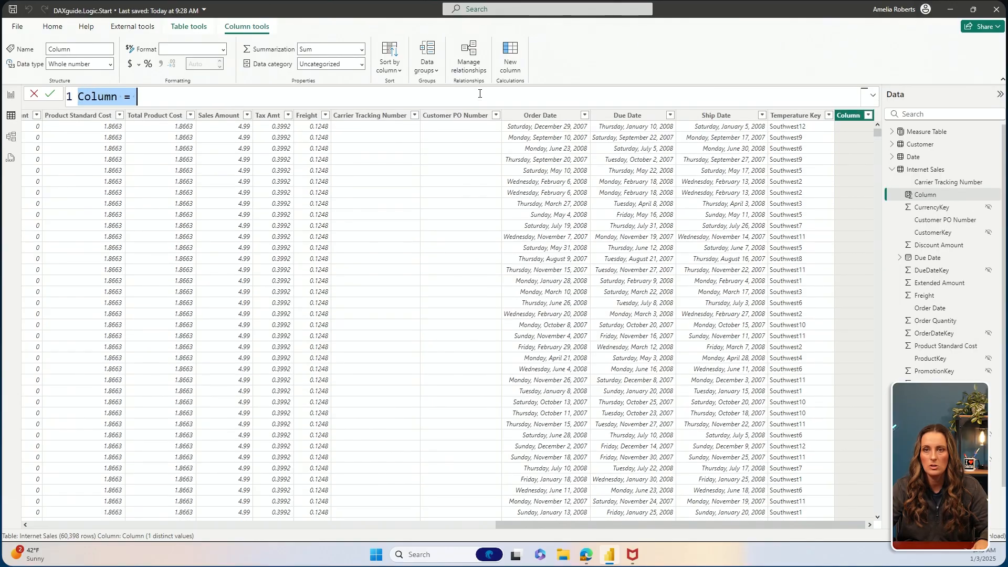
scroll(480, 93, up, 2)
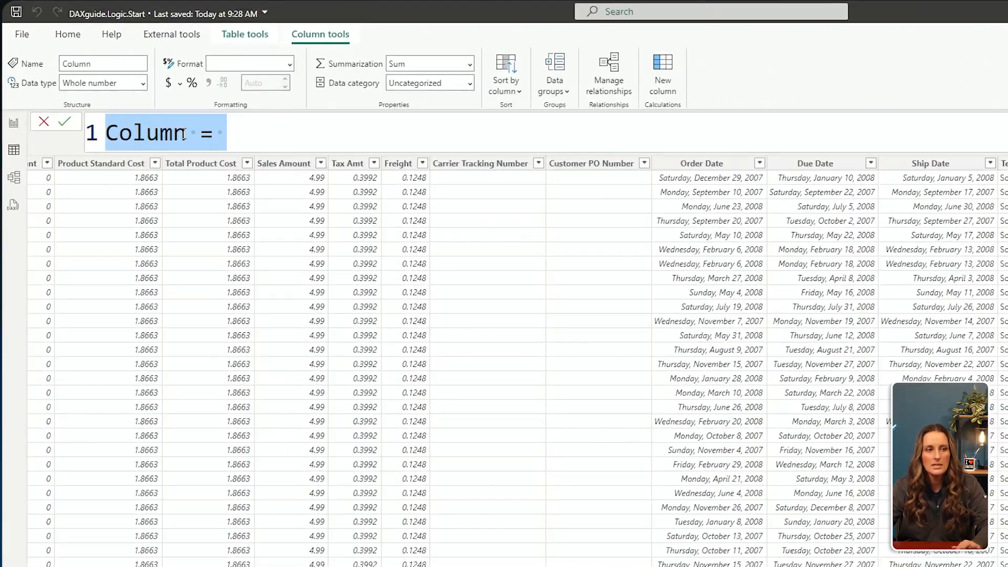
drag(185, 134, 105, 136)
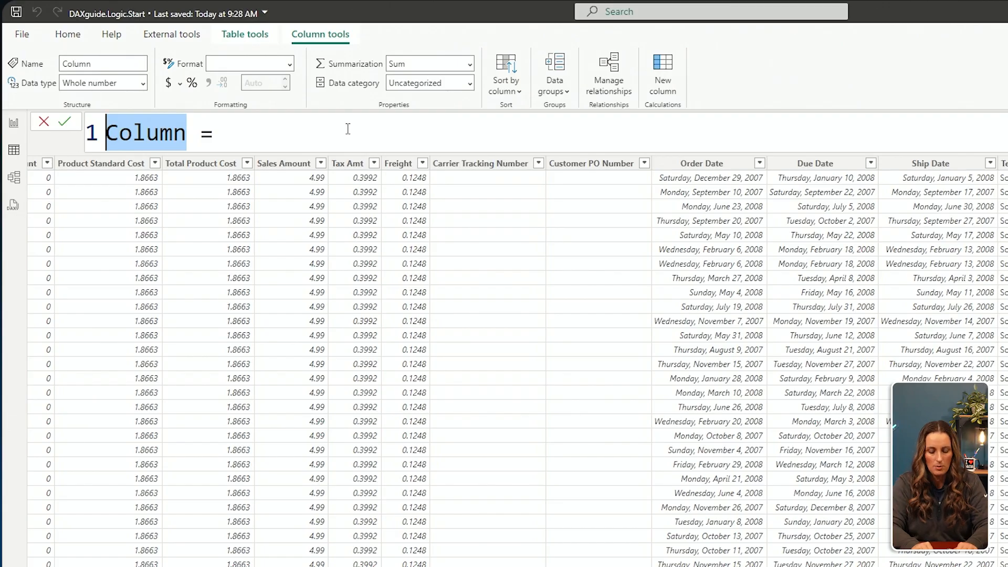
text(AND Ex)
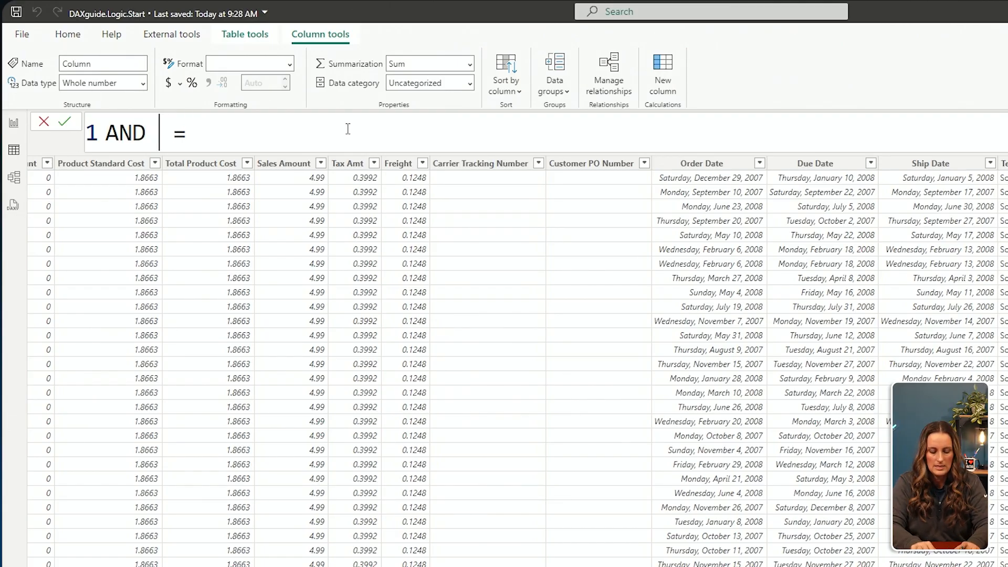
text(ample)
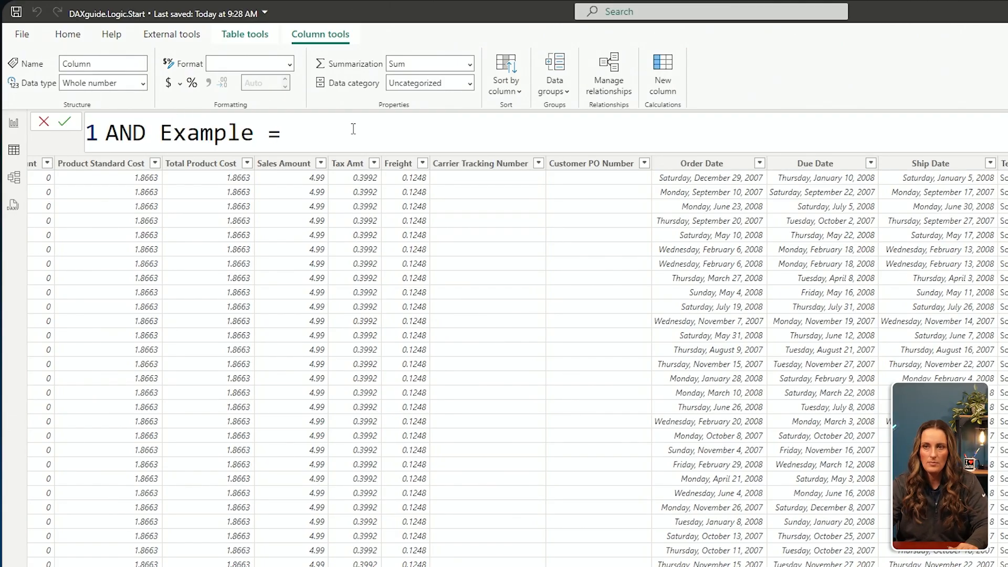
Step: Start the column's formula with an AND function whose first condition is 'Internet Sales'[Sales Amount]>=100
click(369, 131)
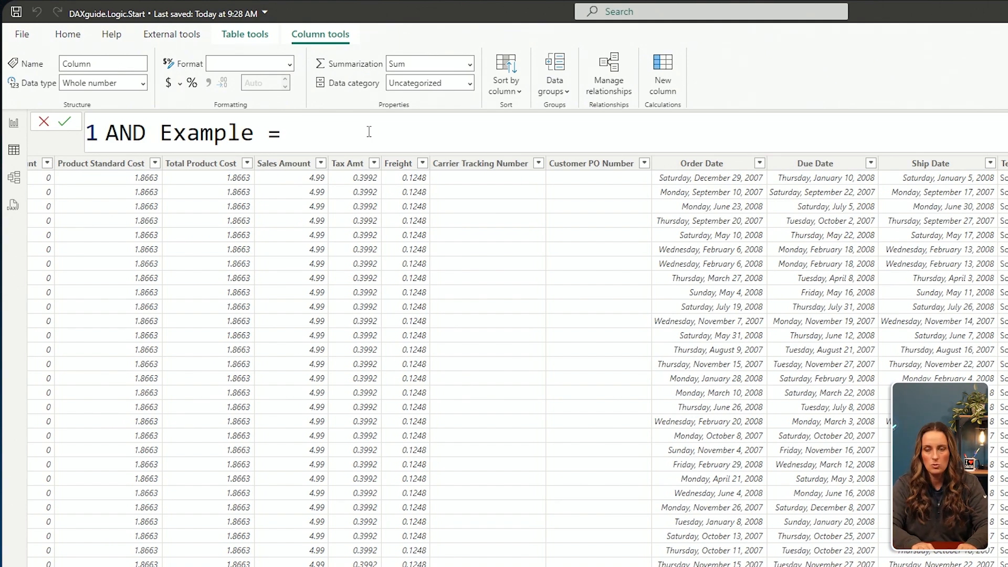
text(AND)
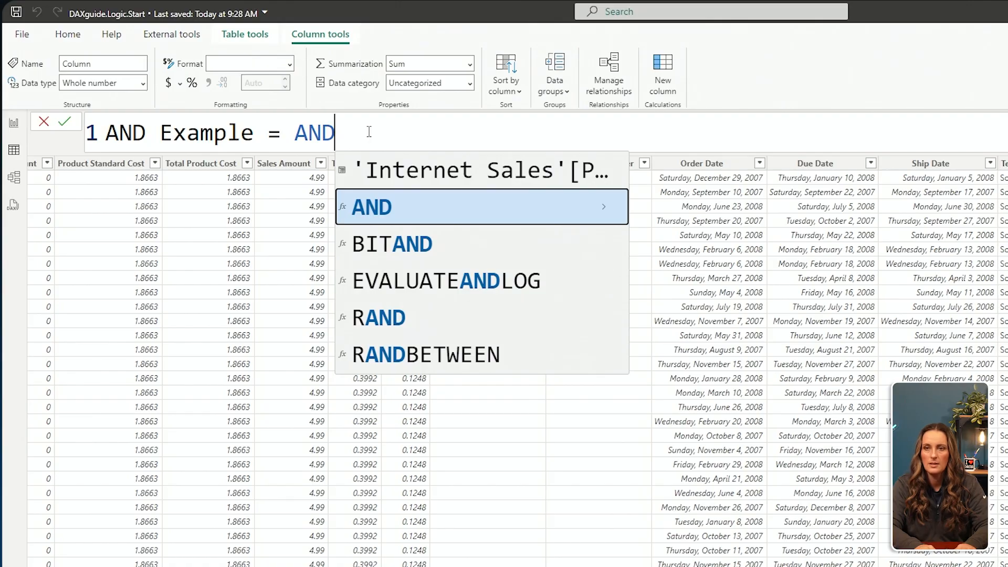
text(()
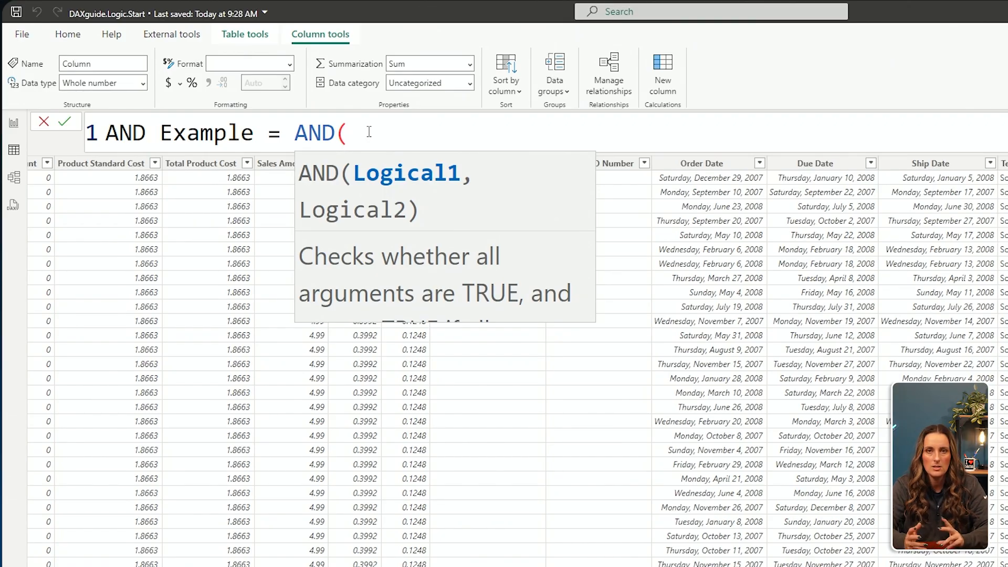
text('in)
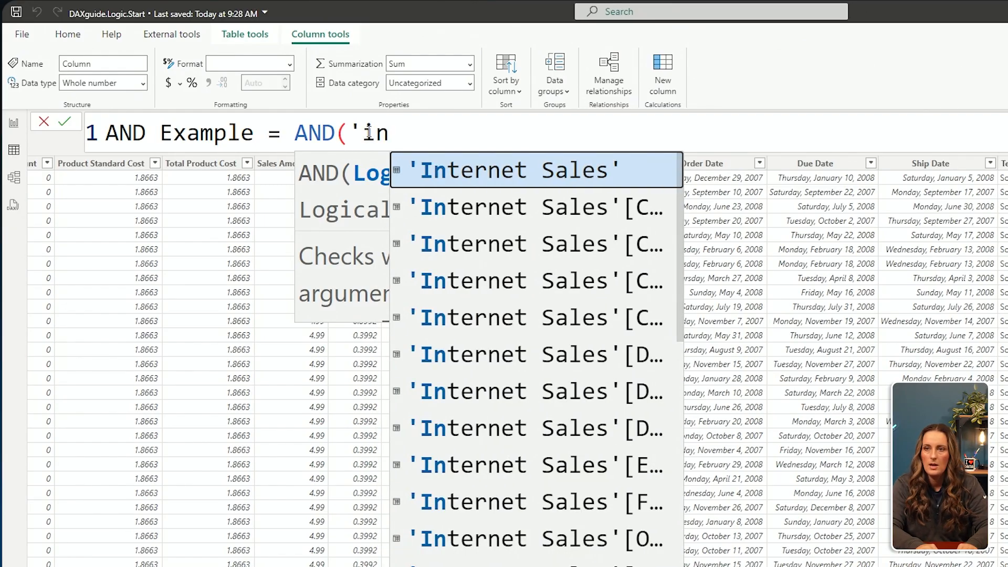
key(Tab)
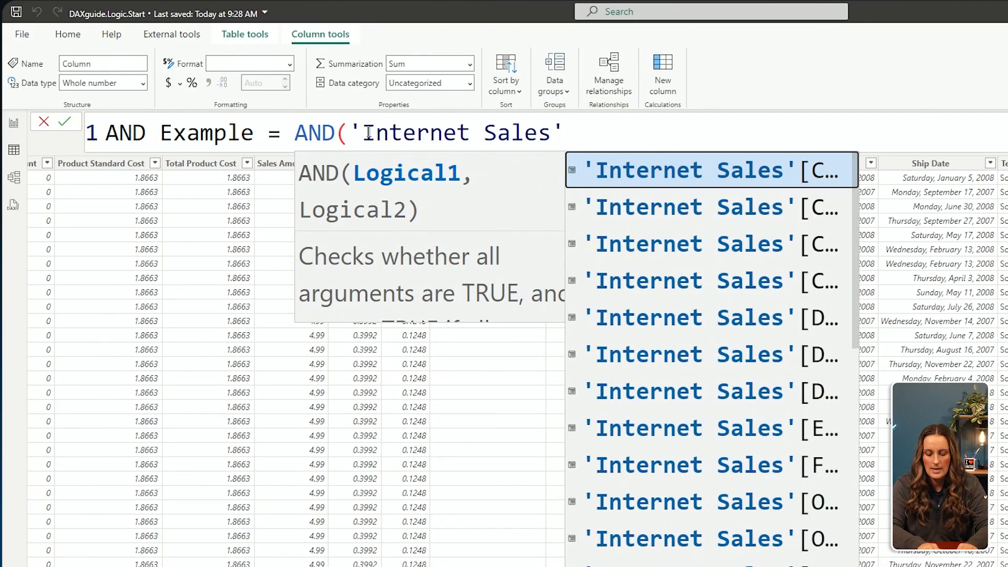
text([sales)
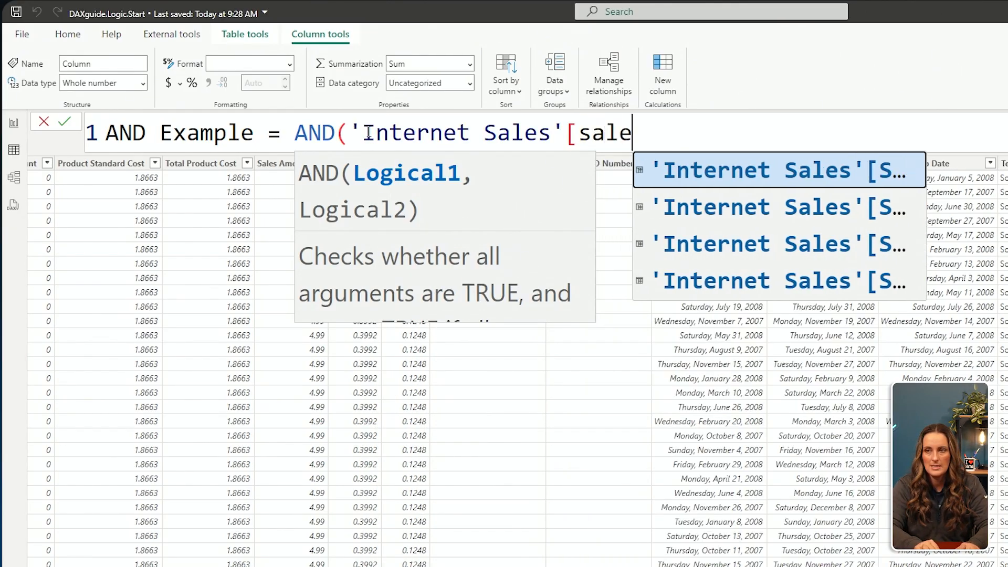
text( a)
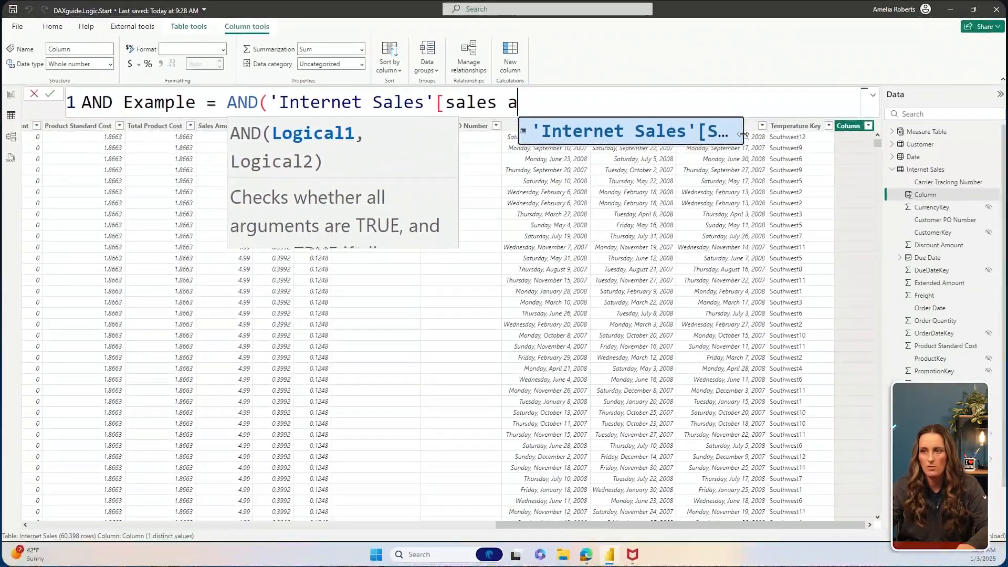
drag(770, 135, 920, 132)
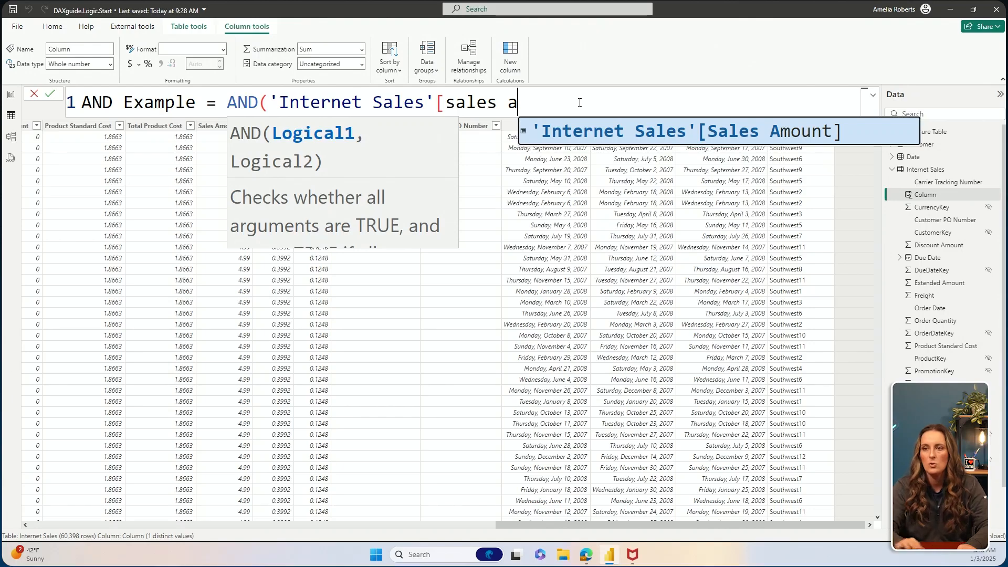
click(593, 140)
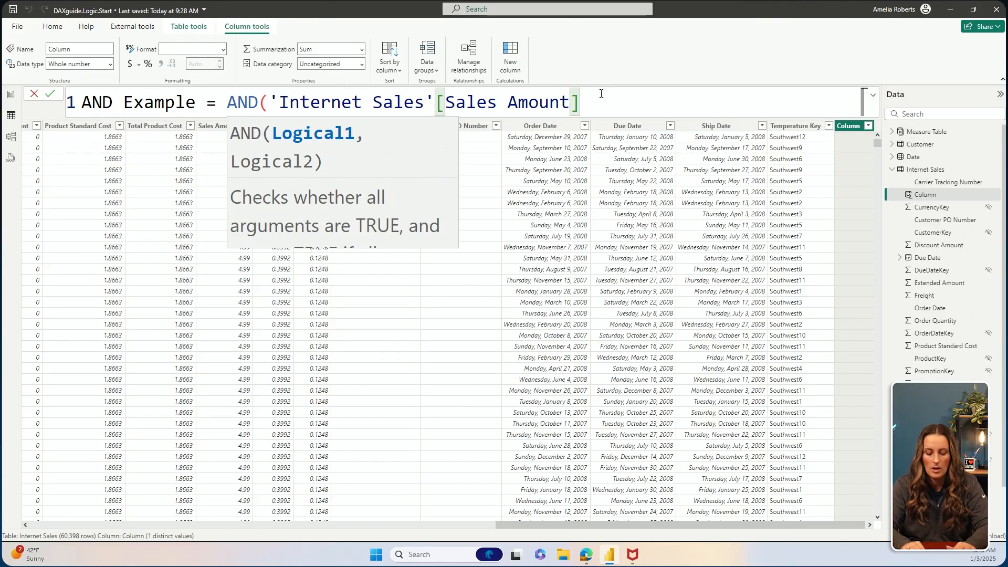
text(>=)
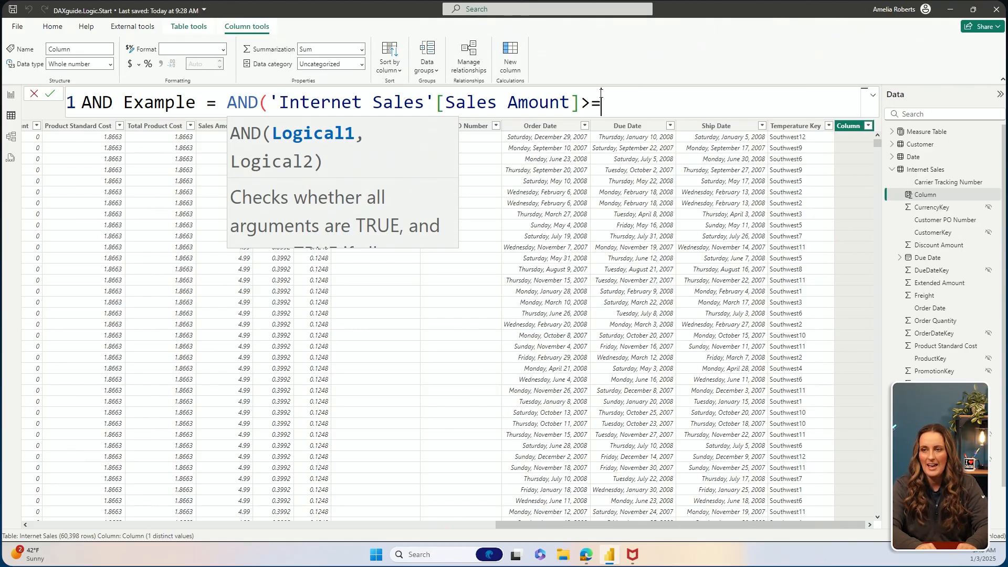
text(100)
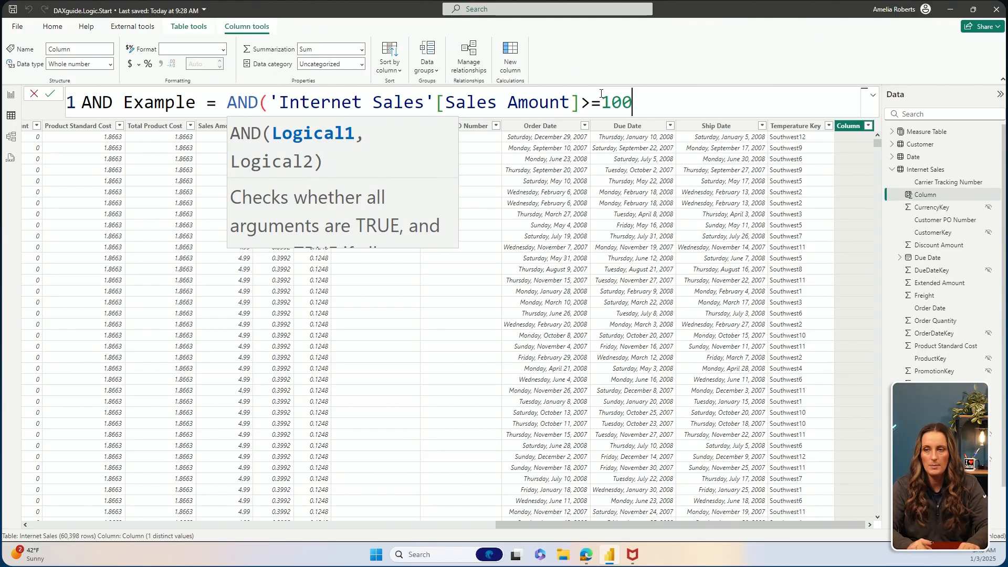
Step: Add 'Internet Sales'[Sales Amount]<=1000 as the AND function's second condition, close the formula and commit it
text(,)
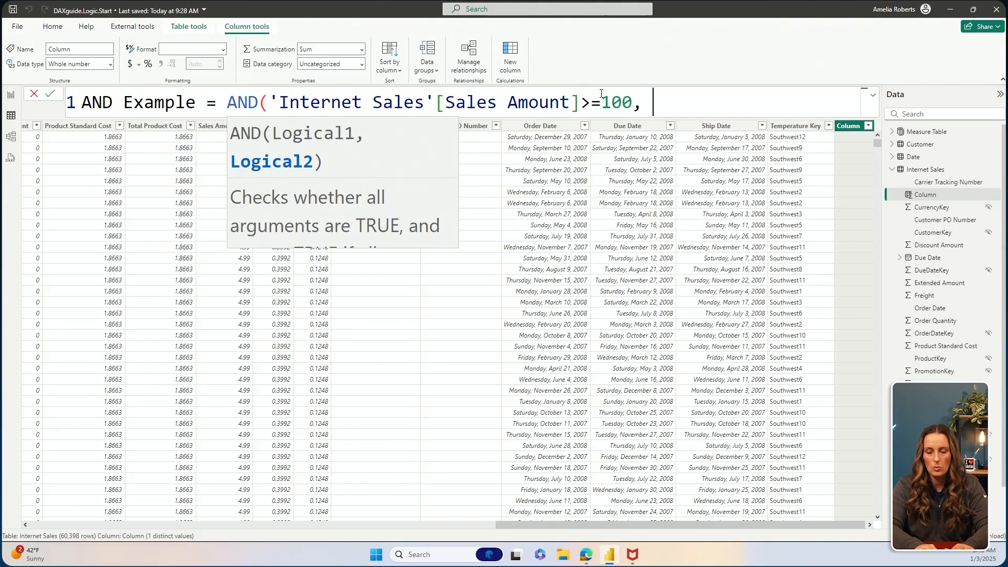
text( 'inter)
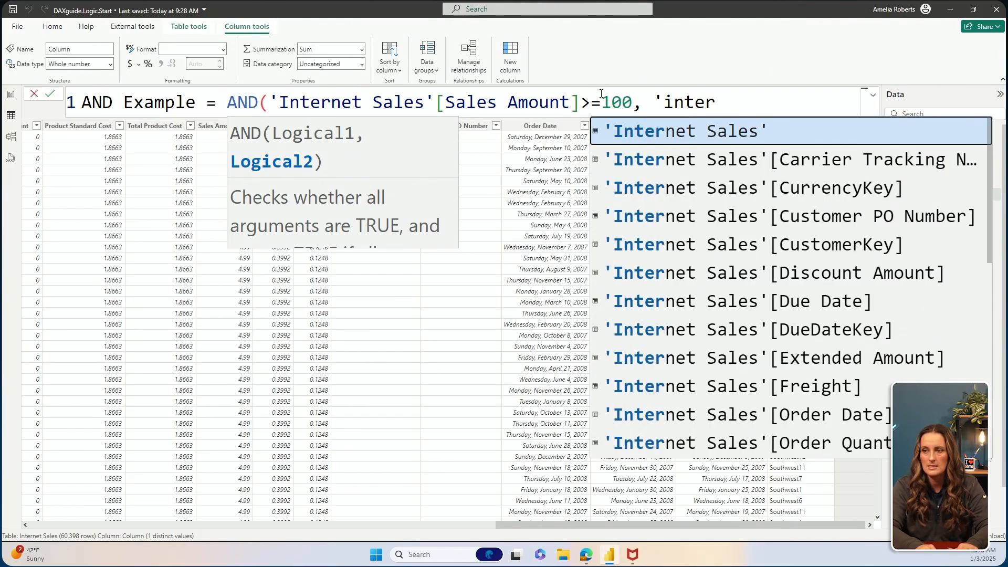
key(Tab)
text([)
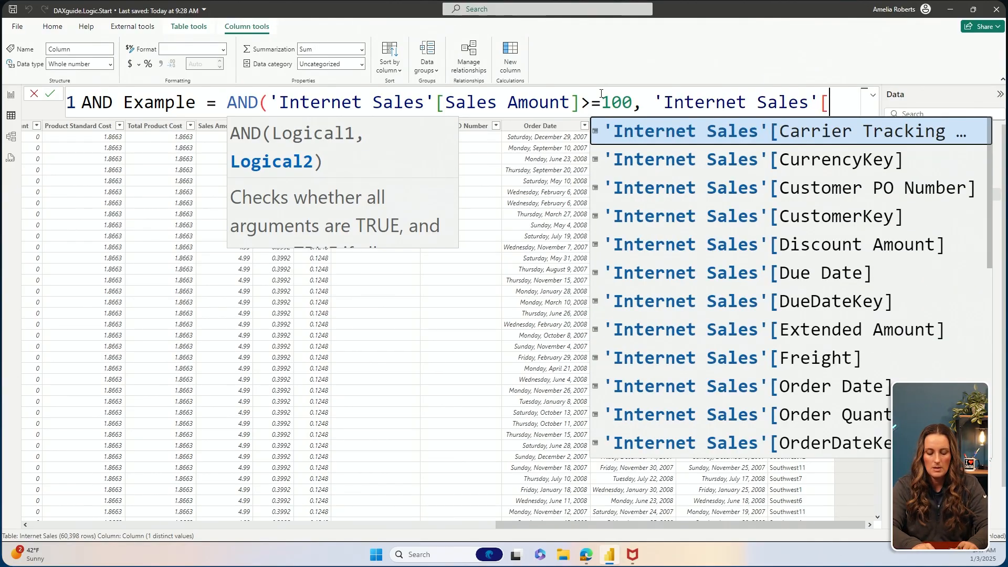
text(sales)
key(Tab)
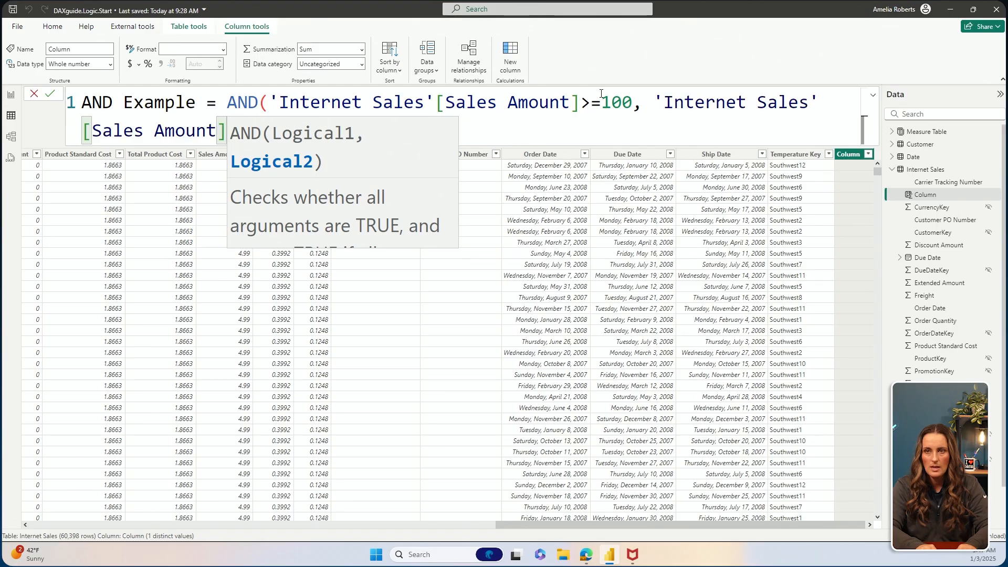
key(Escape)
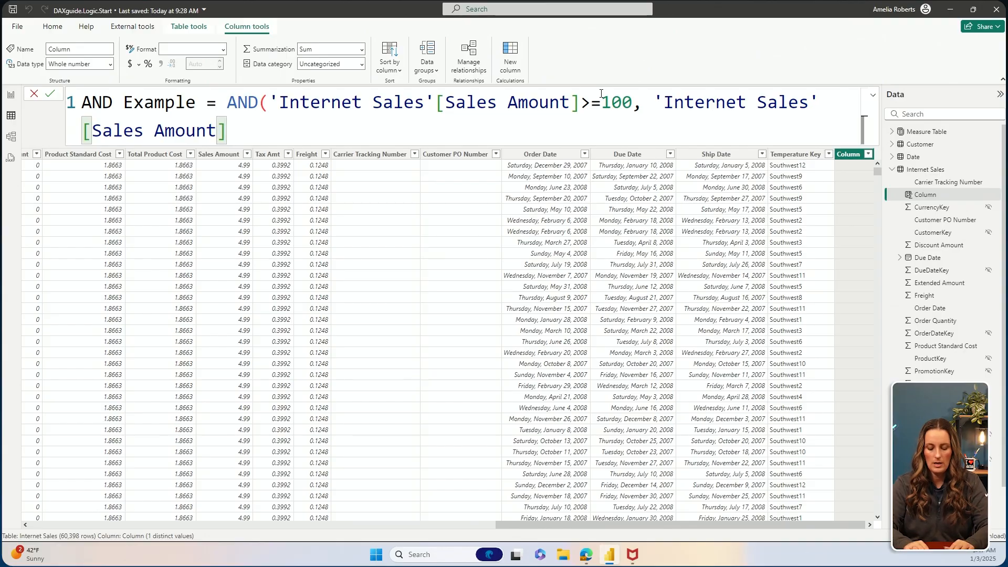
text(<=)
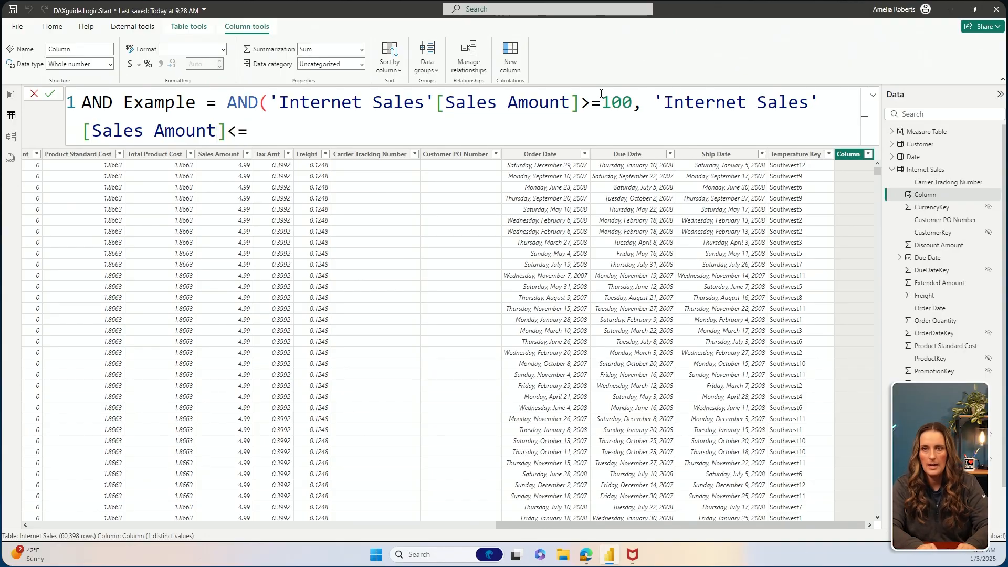
text(1000)
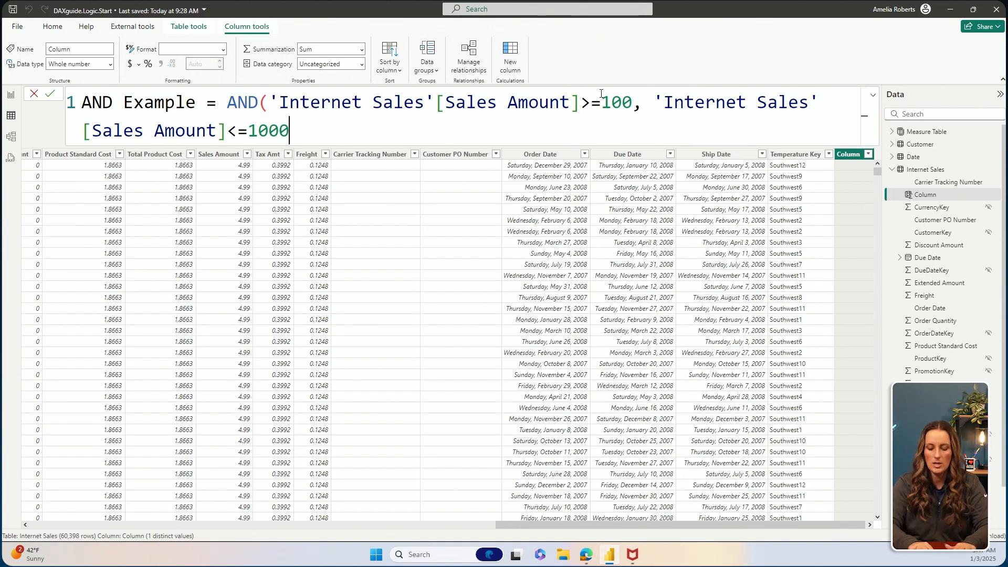
text())
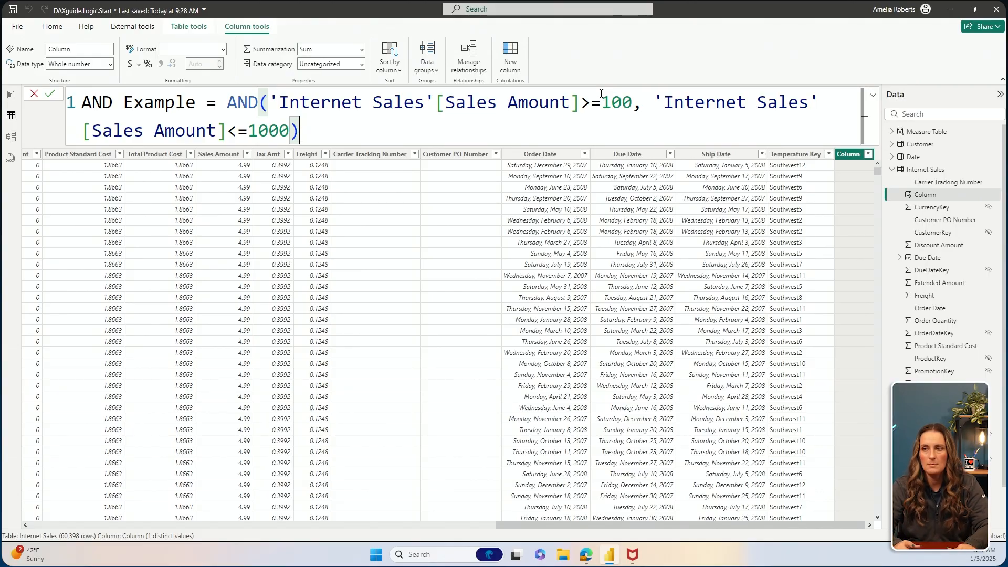
key(Return)
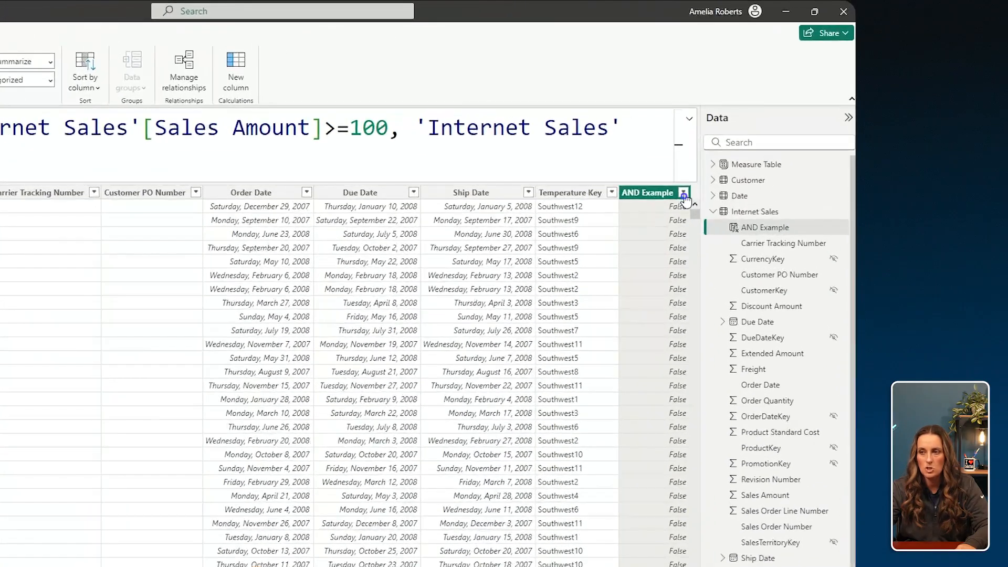
Step: Check the distinct values of the AND Example column and filter the table to its True rows only
click(684, 194)
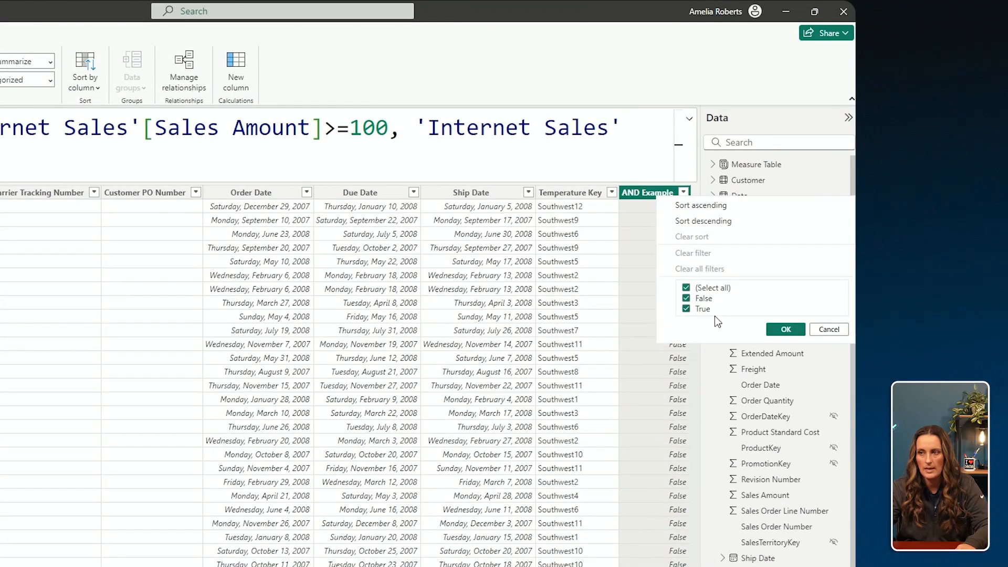
click(830, 330)
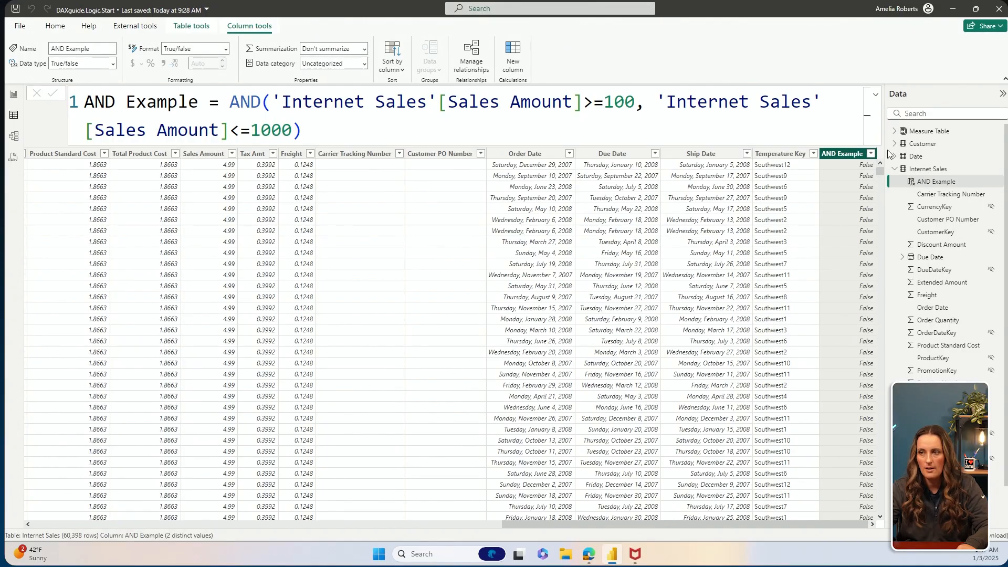
click(871, 154)
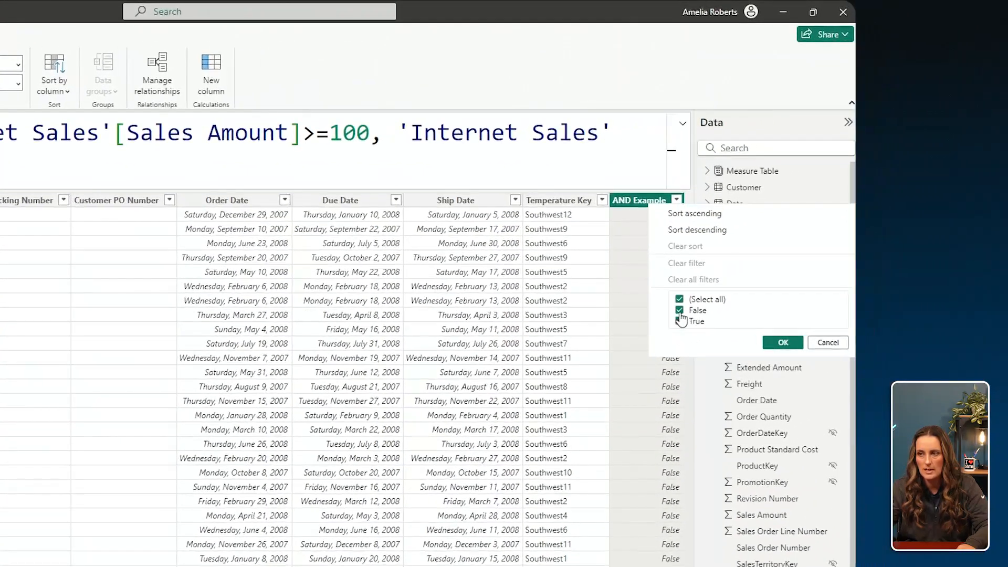
click(764, 279)
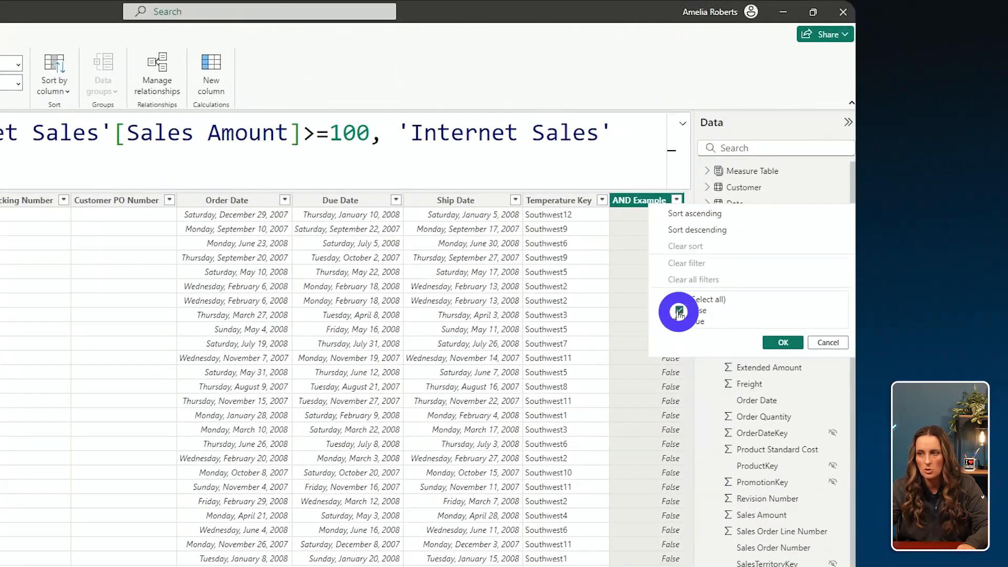
click(792, 348)
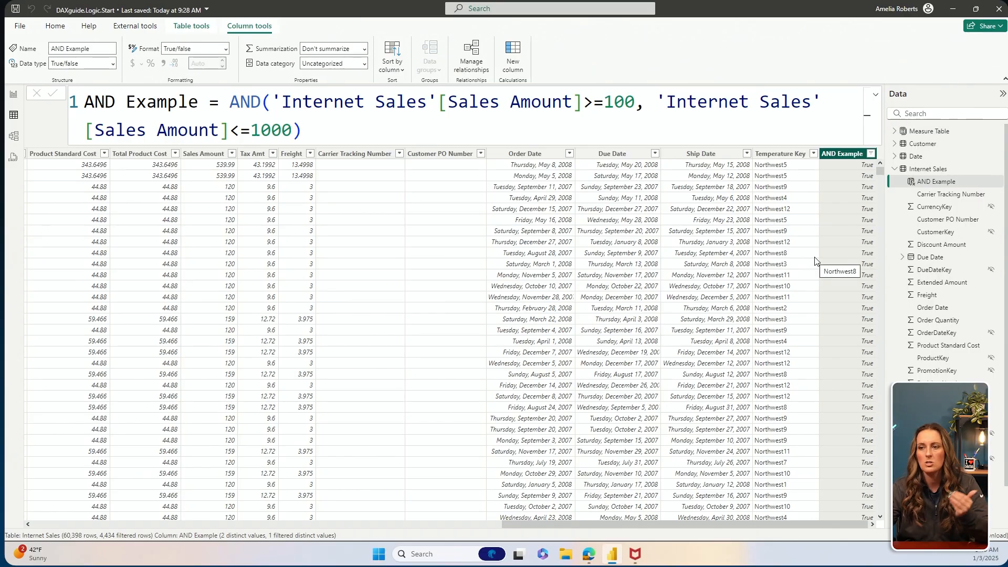
Step: Include the False rows in the AND Example column filter again so all Internet Sales rows are displayed
click(871, 153)
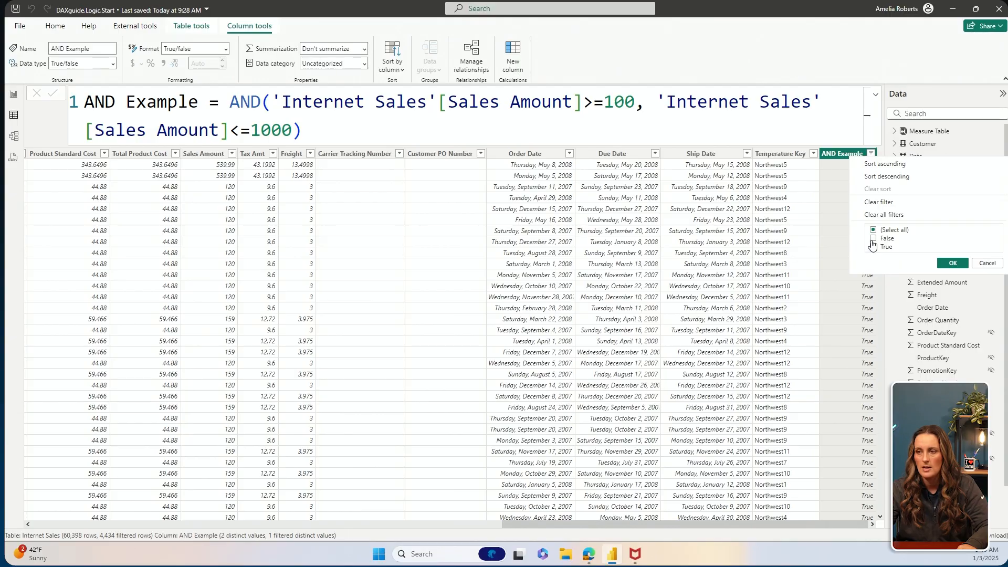
click(872, 239)
click(952, 263)
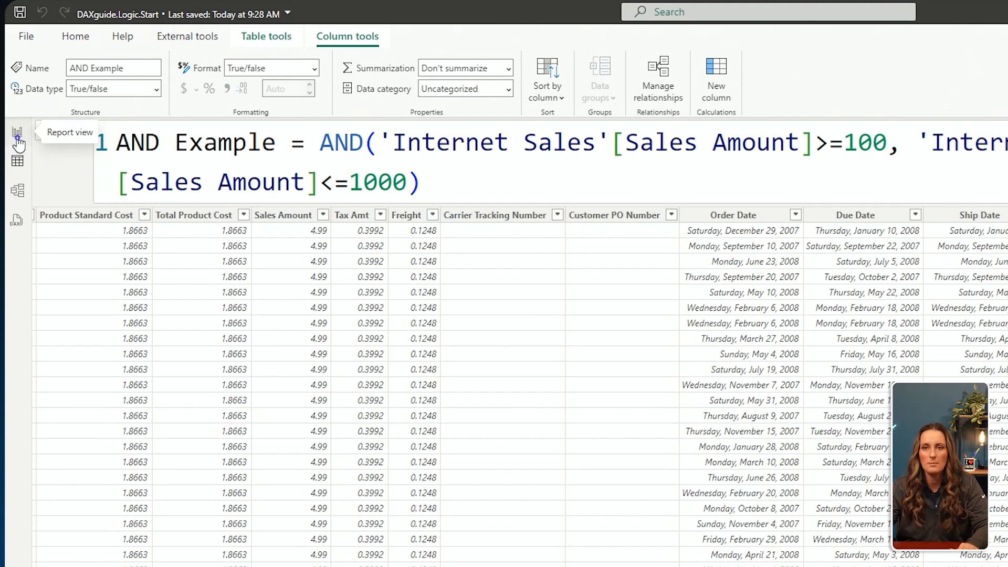
Step: Switch to the report view and create a new measure in the Measure Table
click(17, 141)
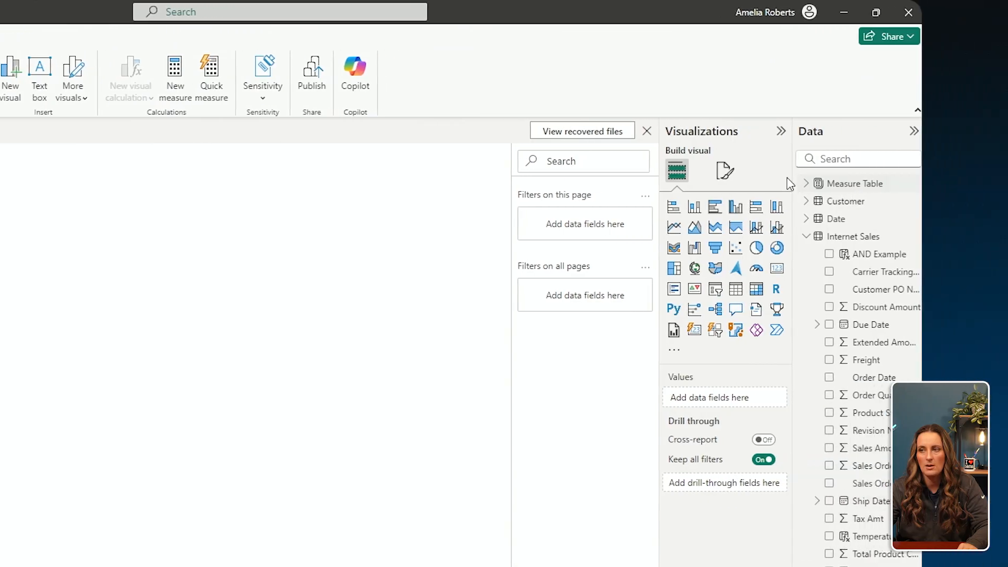
click(806, 183)
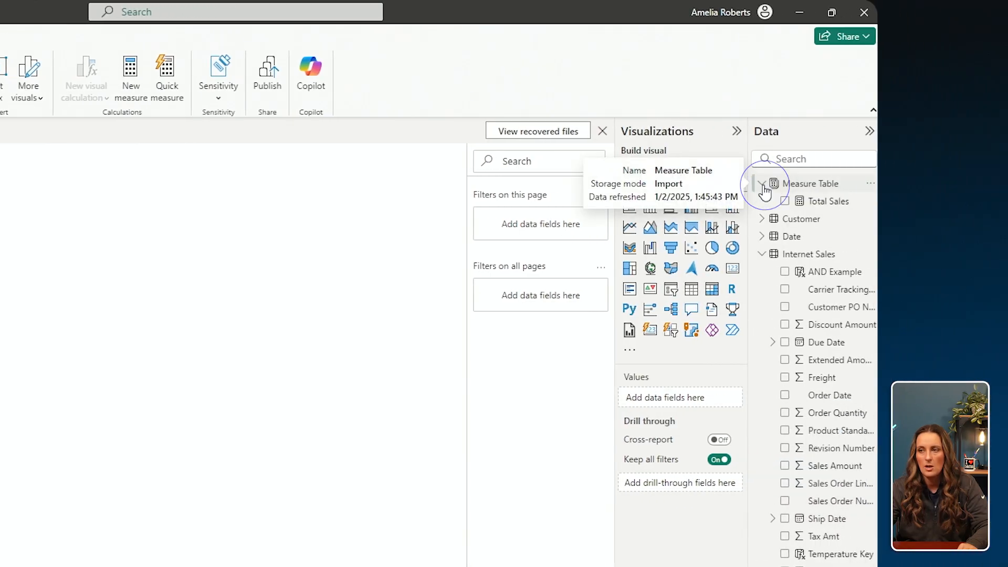
click(826, 185)
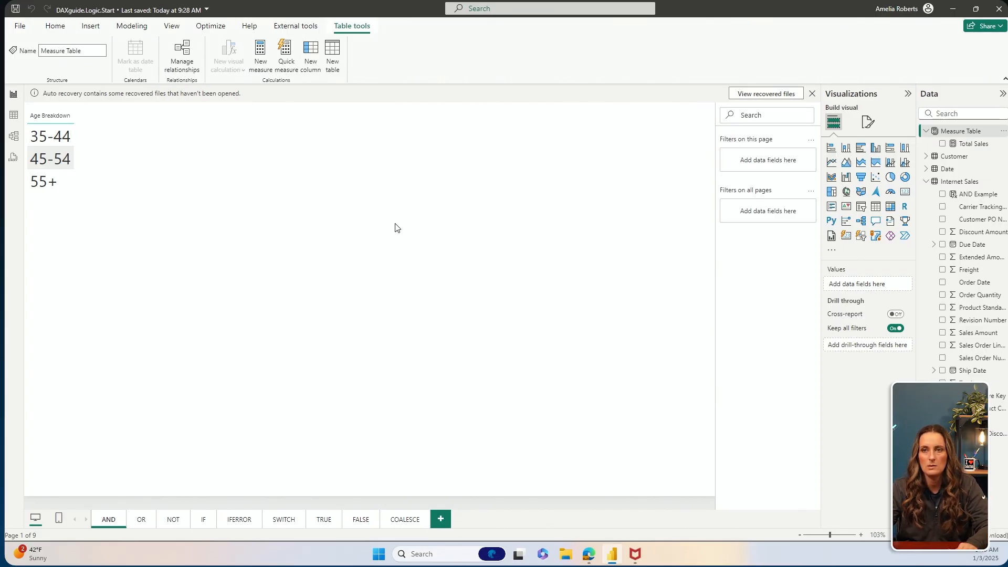
click(260, 52)
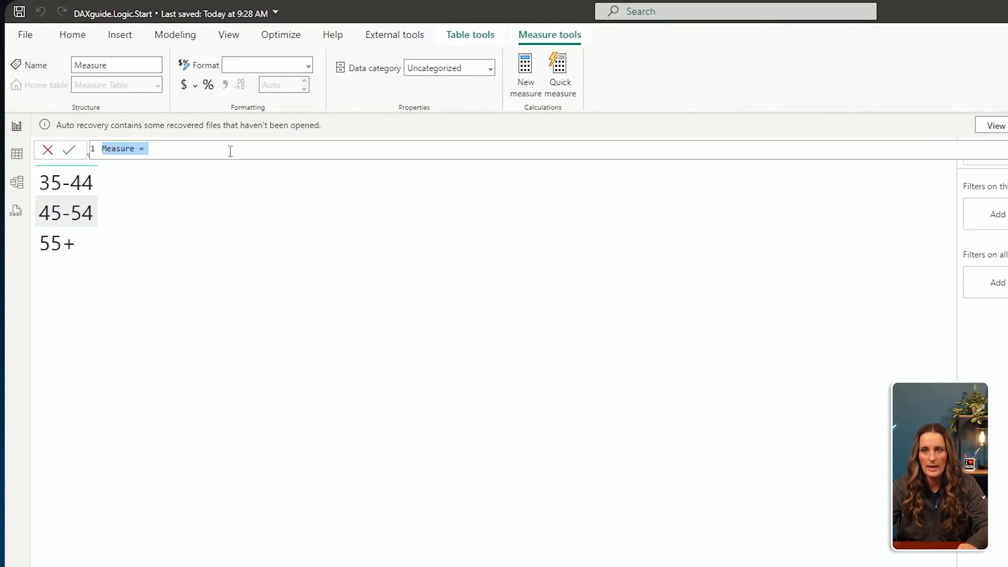
Step: Replace the measure's default name in the formula with AND Example
scroll(231, 152, up, 3)
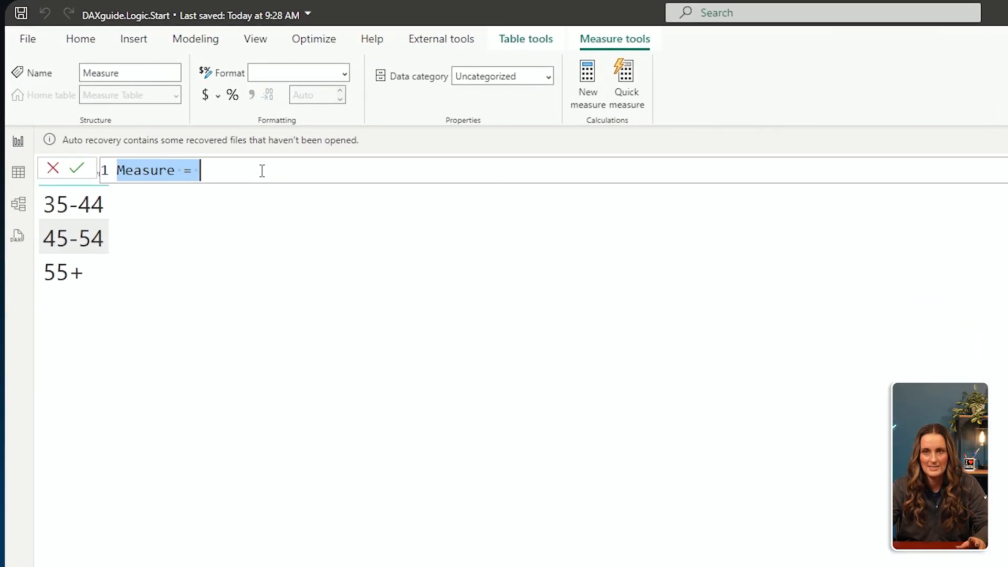
scroll(262, 171, up, 2)
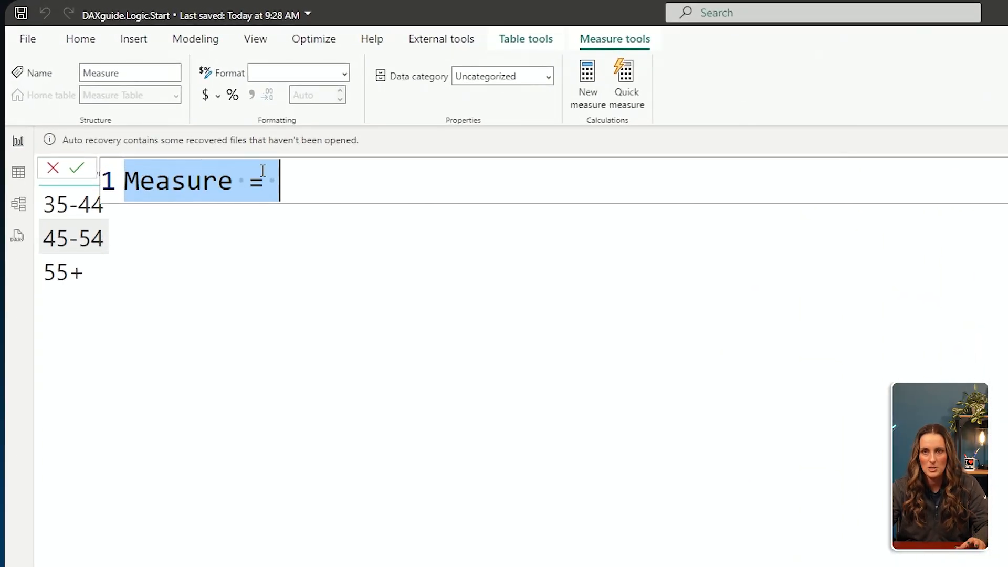
click(235, 185)
drag(235, 186, 126, 187)
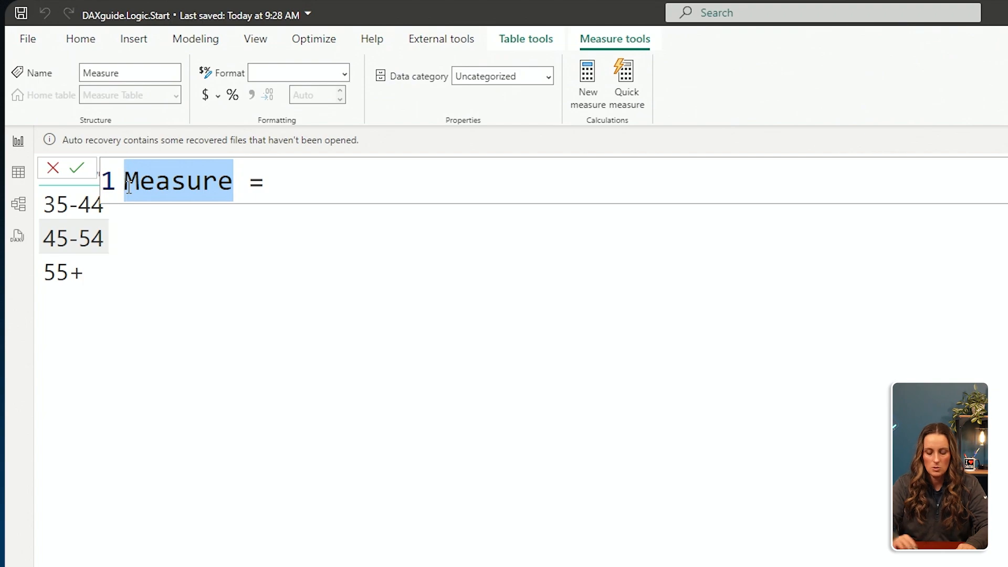
text(ANd Example)
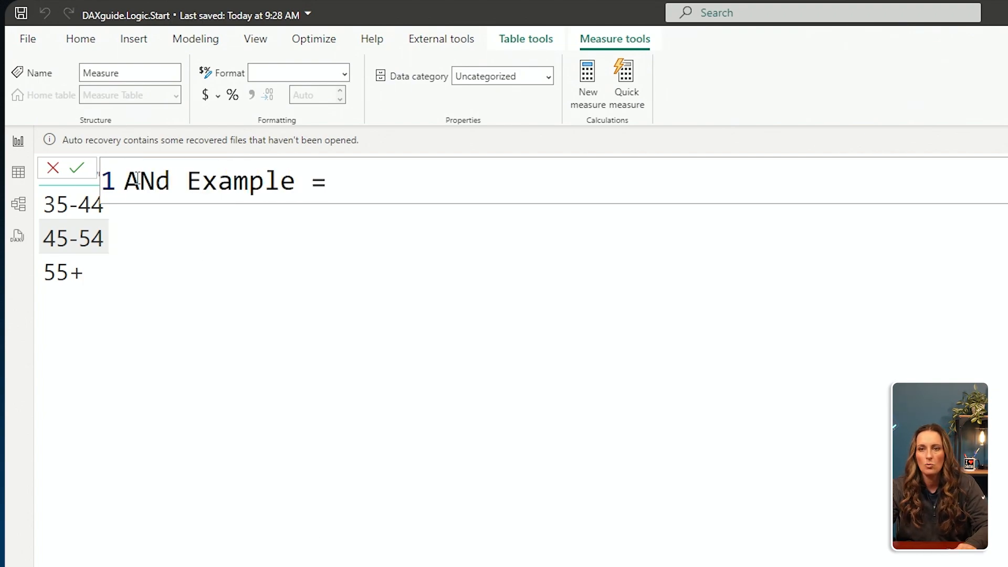
click(170, 179)
key(BackSpace)
text(D)
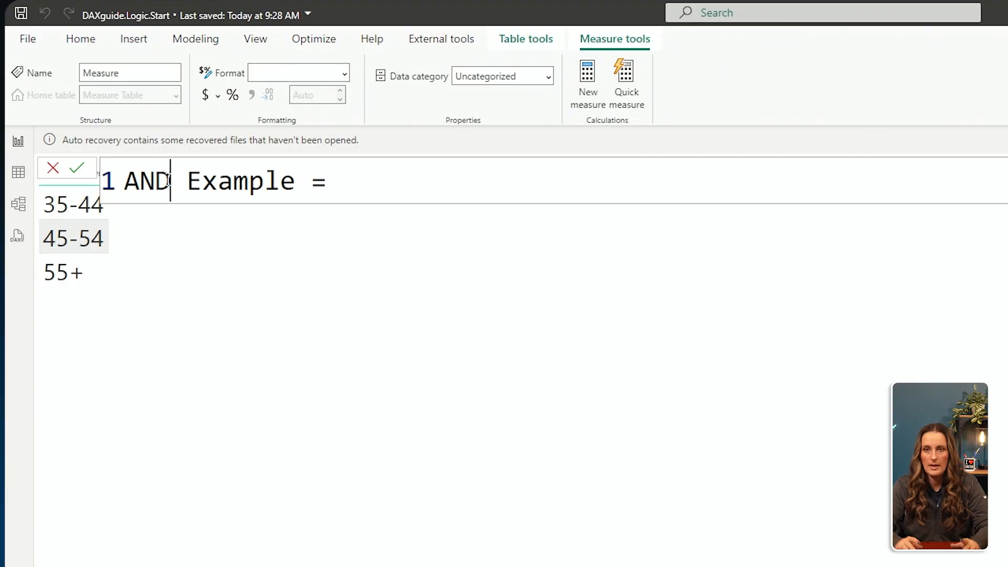
Step: Start the measure's formula with CALCULATE and SUM('Internet Sales'[Sales Amount]) as its expression
click(489, 185)
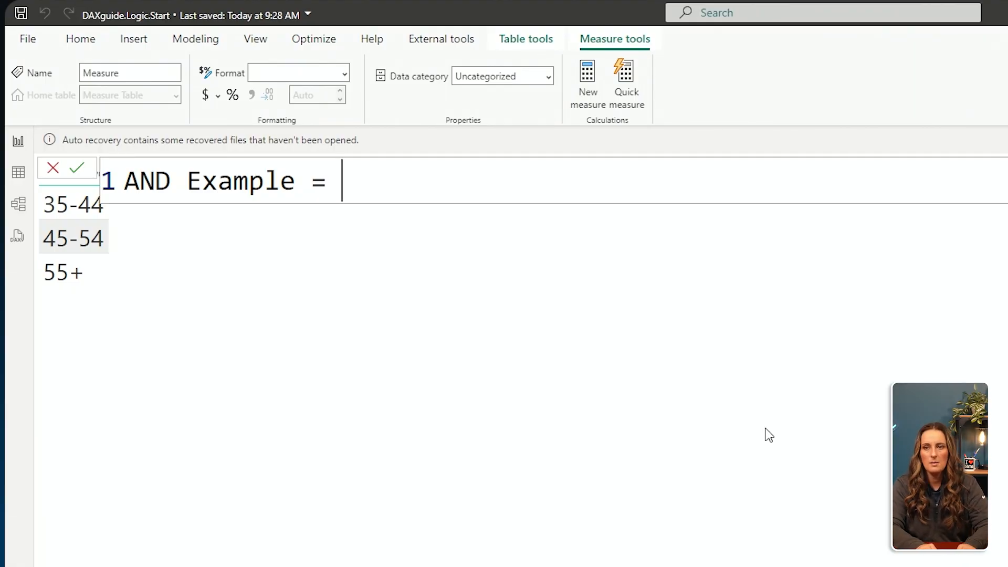
text(cal)
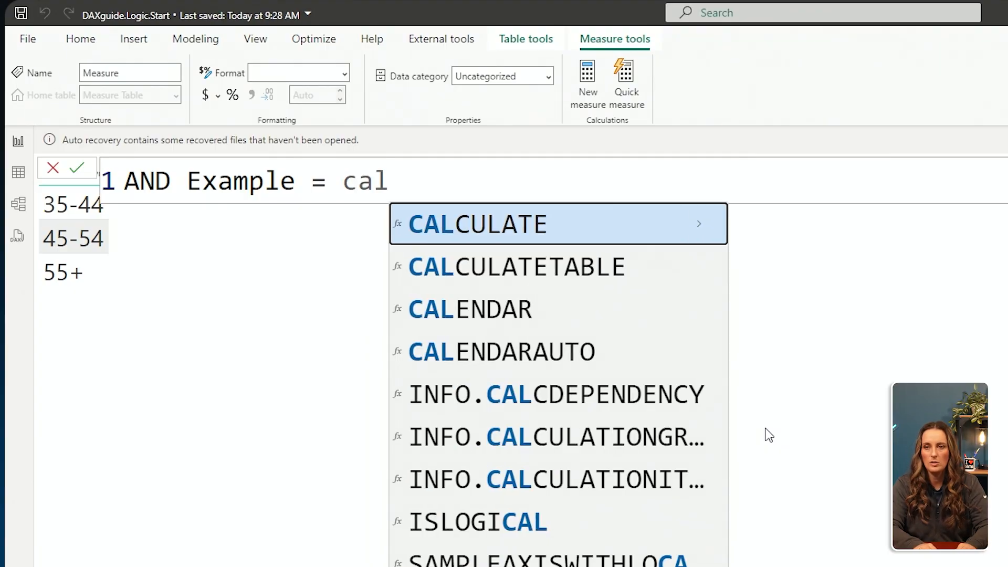
key(Tab)
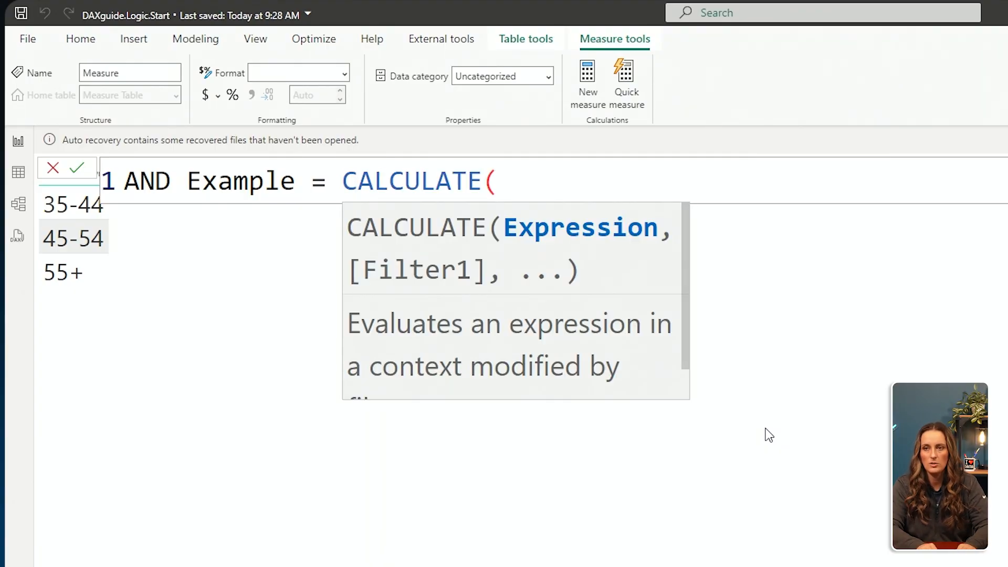
text(s)
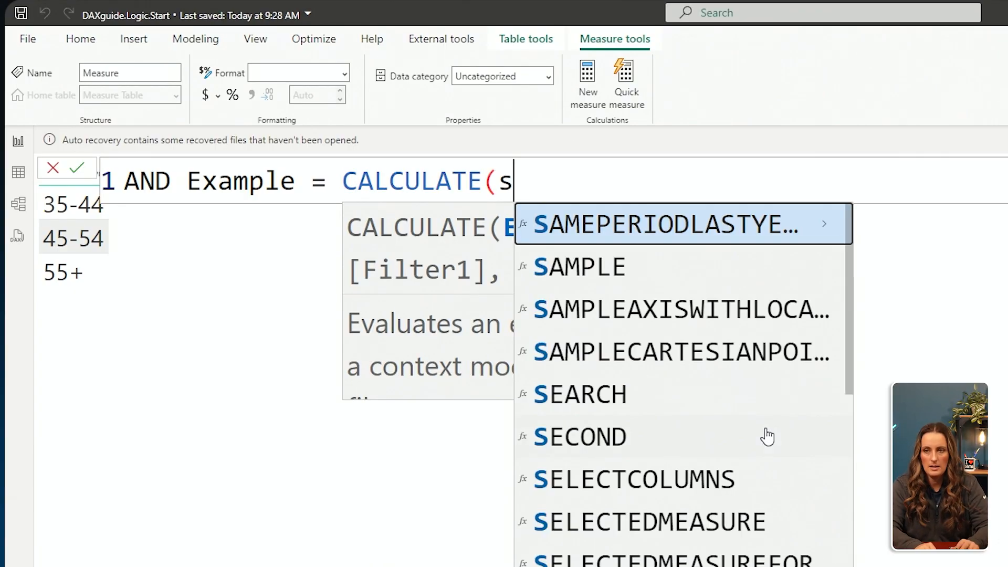
text(um)
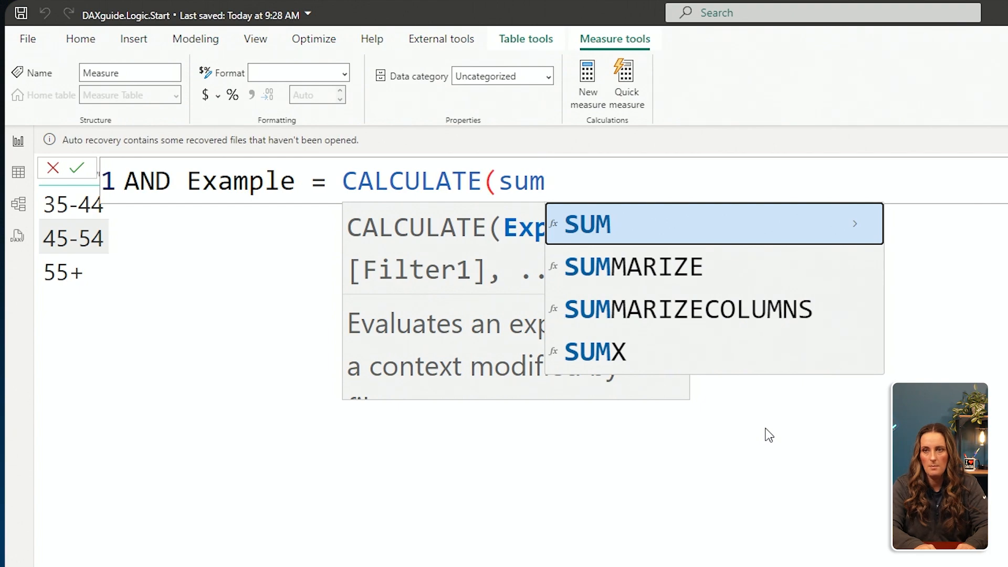
key(Tab)
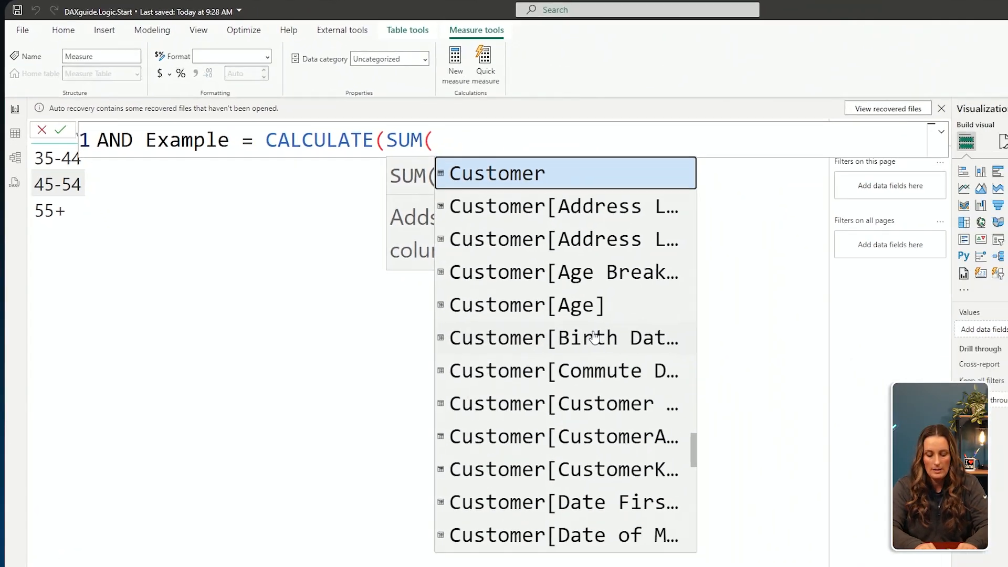
text('in)
key(Tab)
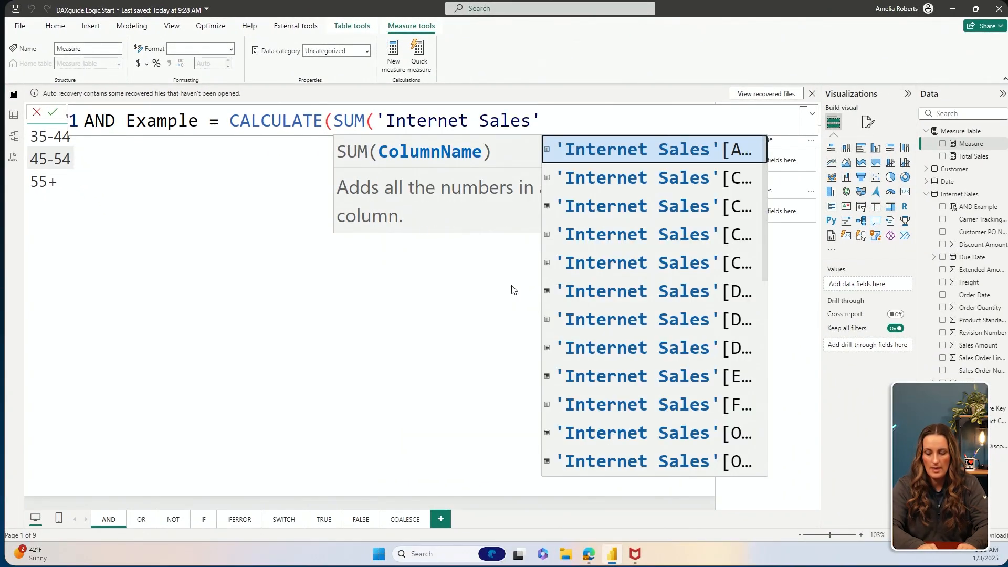
text([sales a)
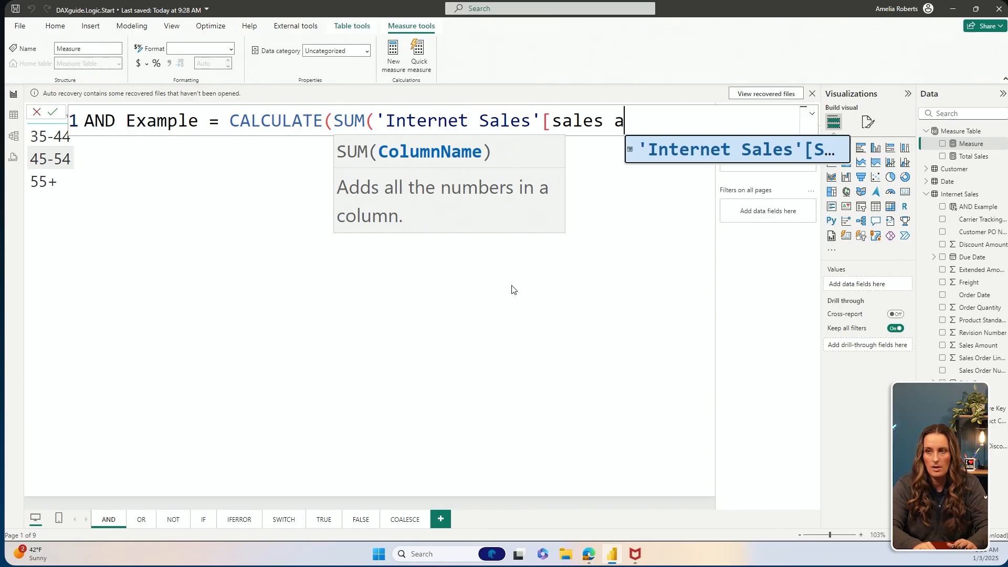
key(Tab)
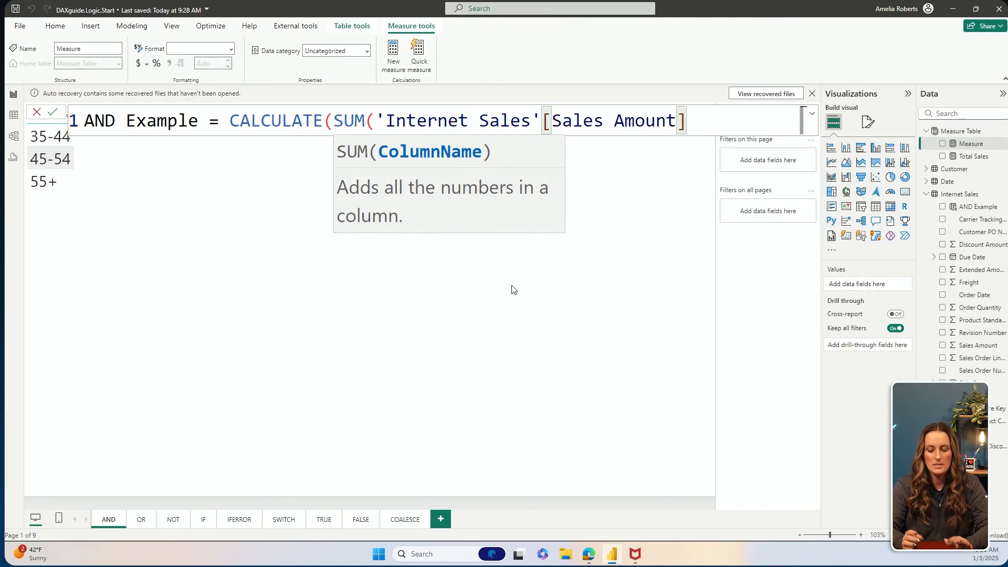
text())
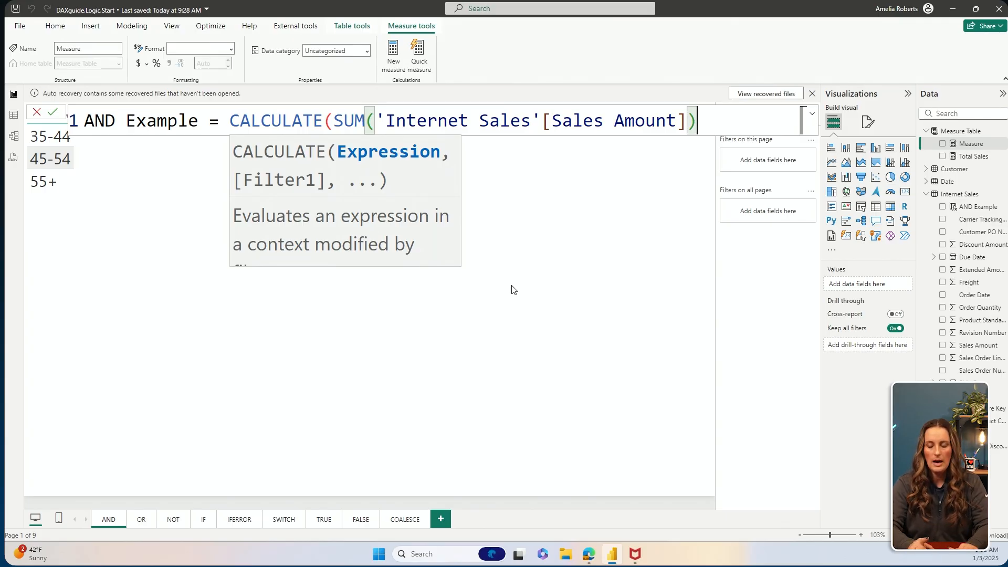
Step: Add an AND function as the CALCULATE filter, with 'Internet Sales'[Sales Amount]>=100 as its first condition
text(, and)
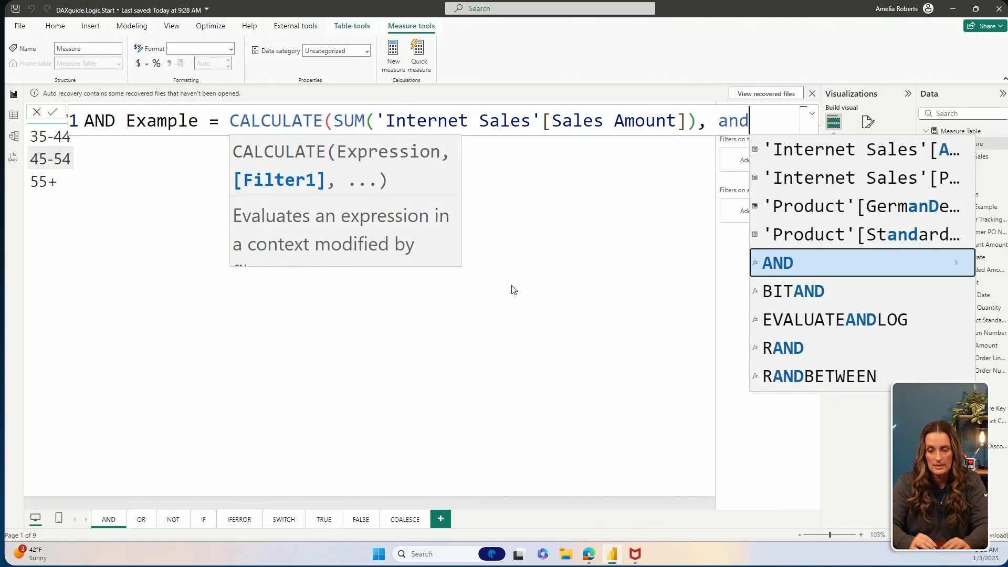
key(Tab)
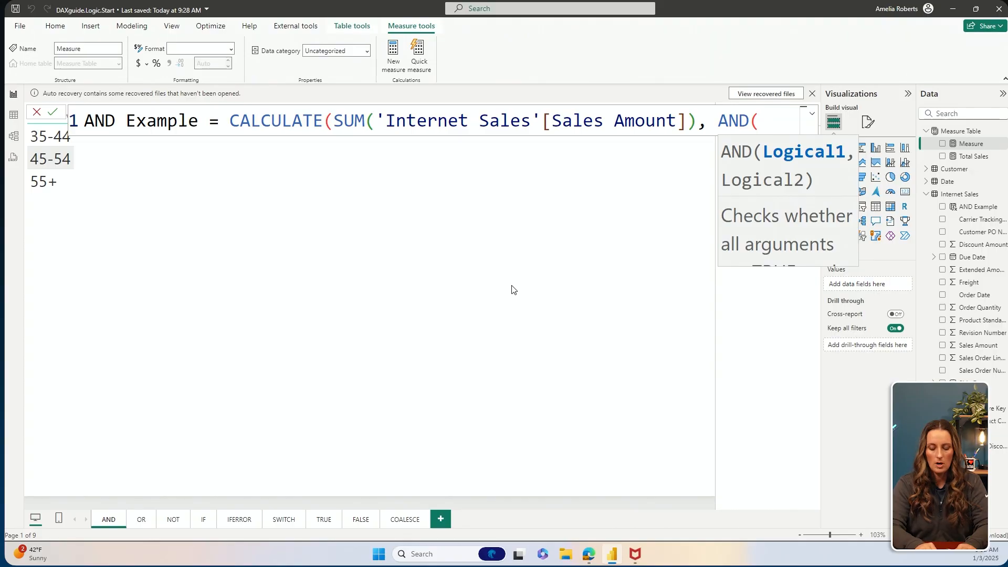
text('inter)
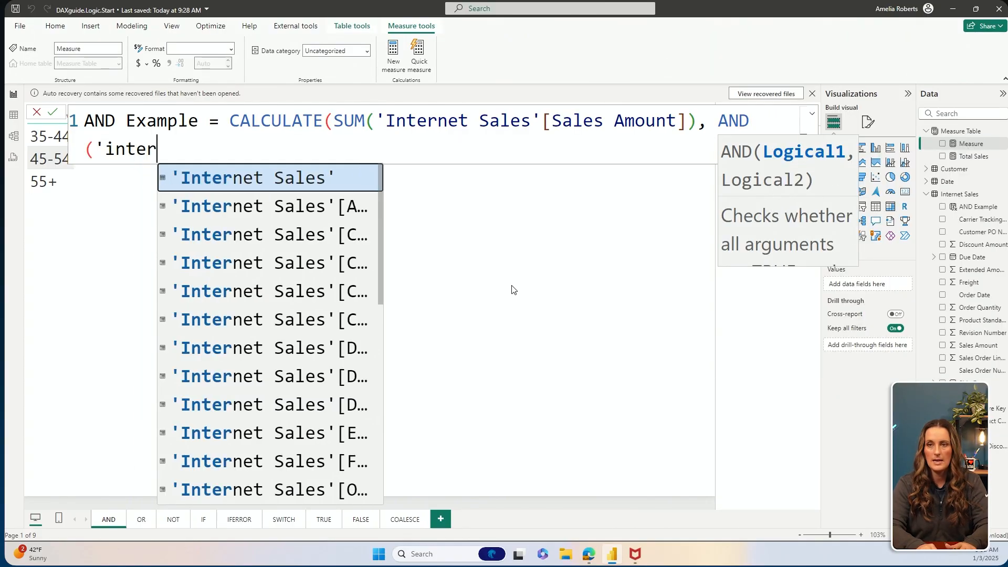
key(Tab)
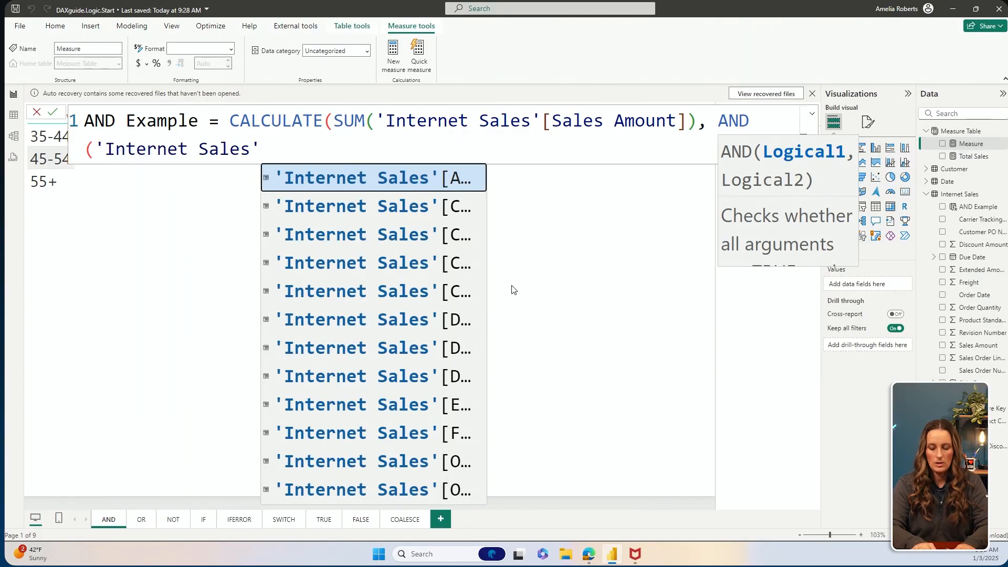
text([sales a)
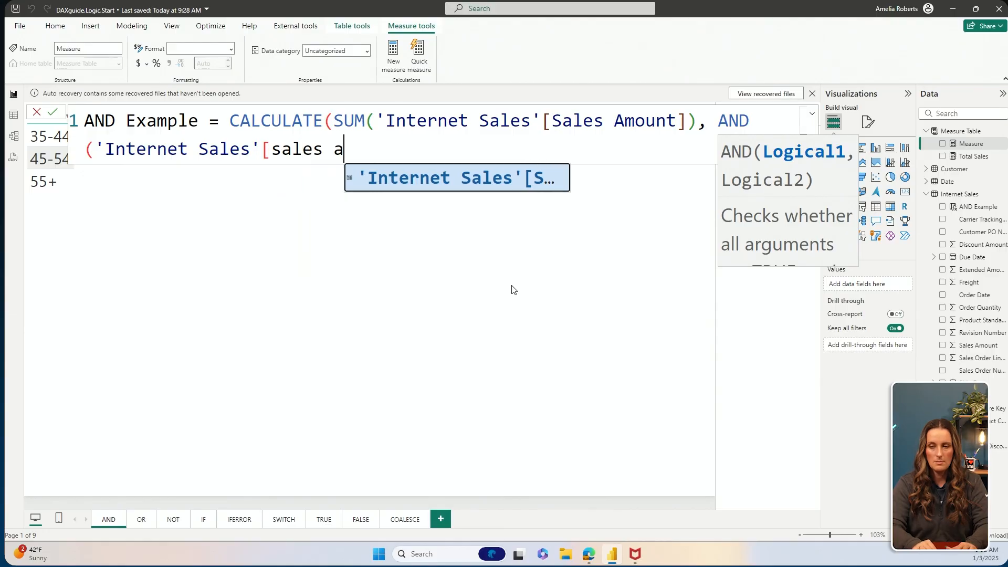
text(m)
key(Tab)
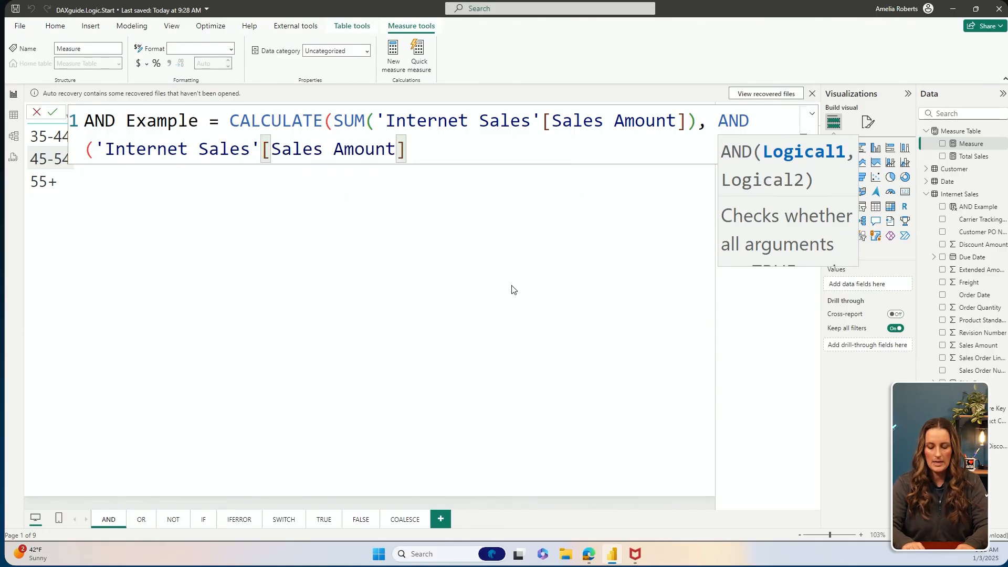
text(>=100)
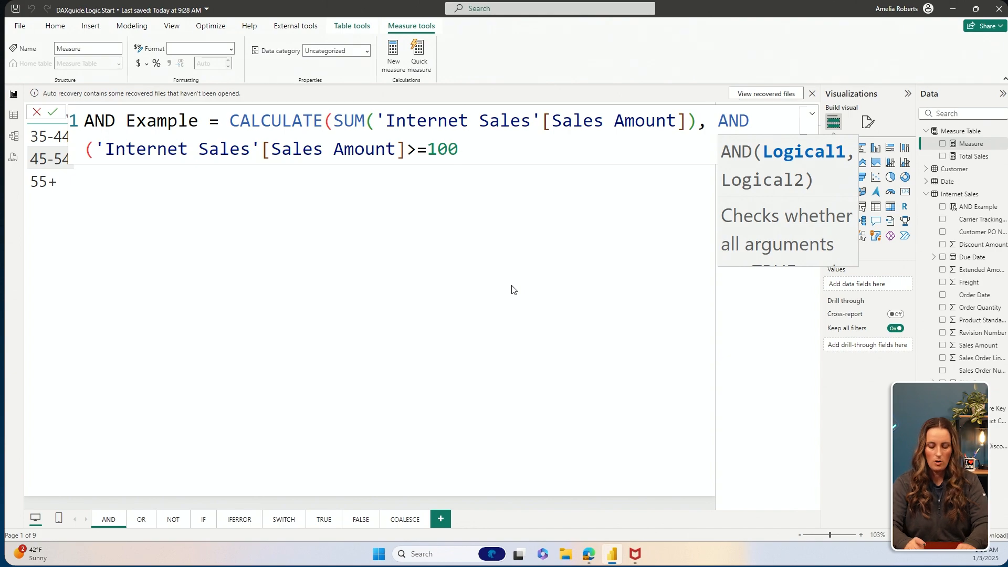
Step: Add 'Internet Sales'[Sales Amount]<=1000 as the AND function's second condition, close both functions and commit the measure
text(,)
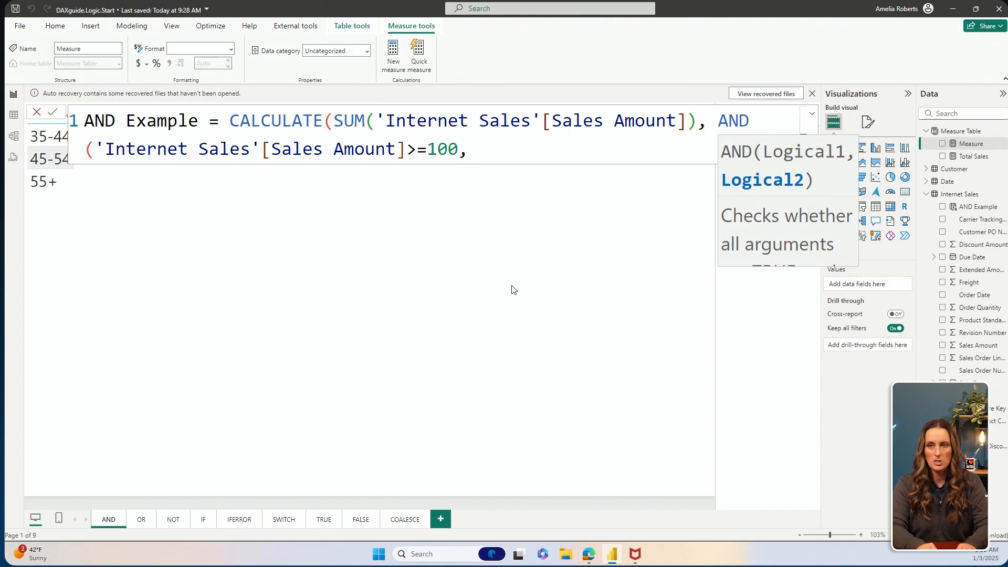
text( 'intern)
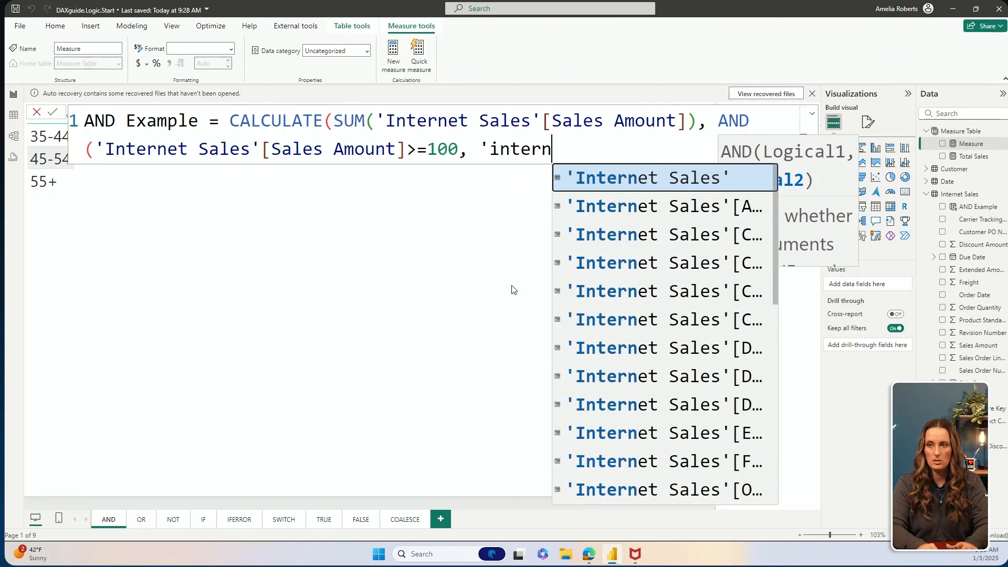
key(Tab)
text([)
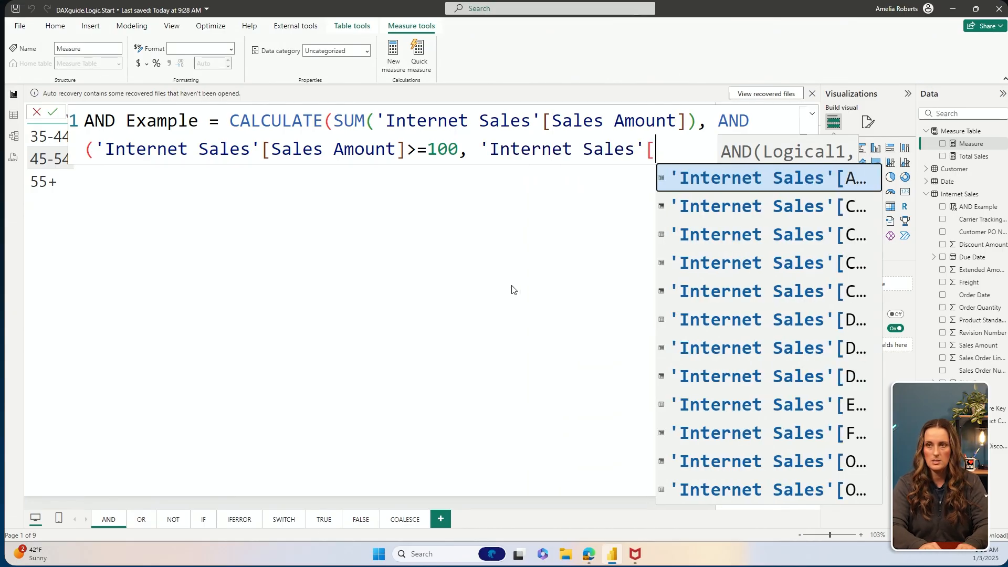
text(sales)
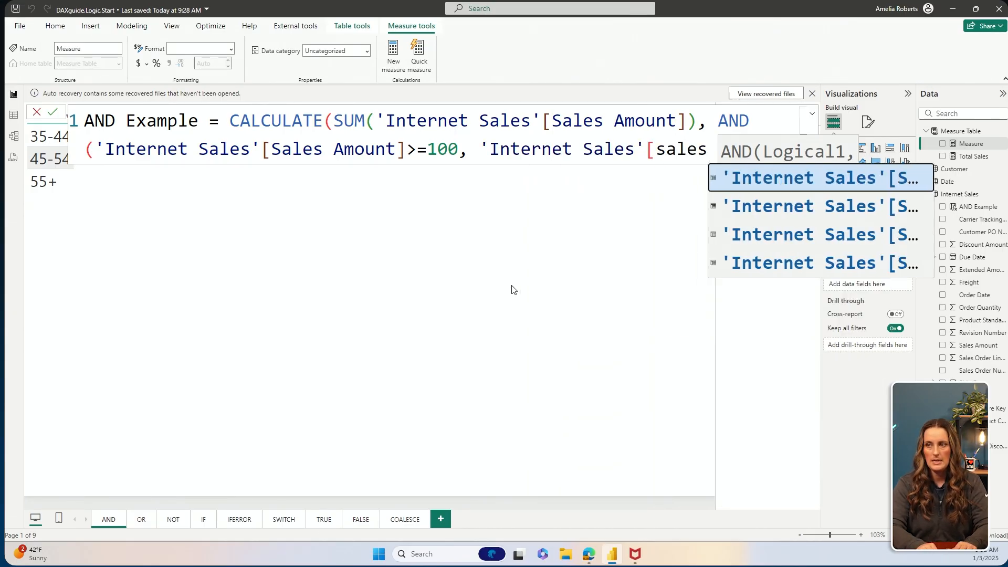
text( a)
key(Tab)
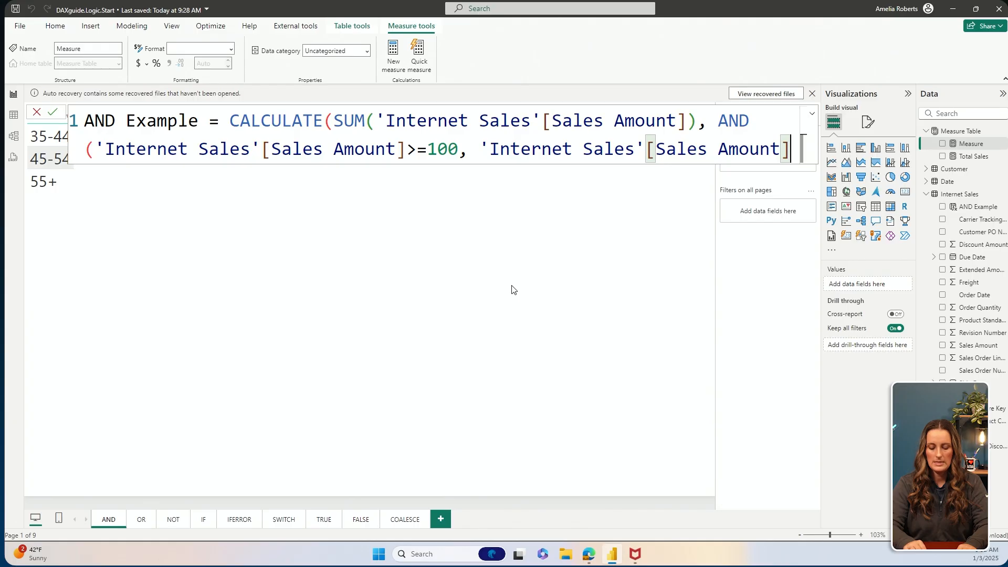
text(<=1000)
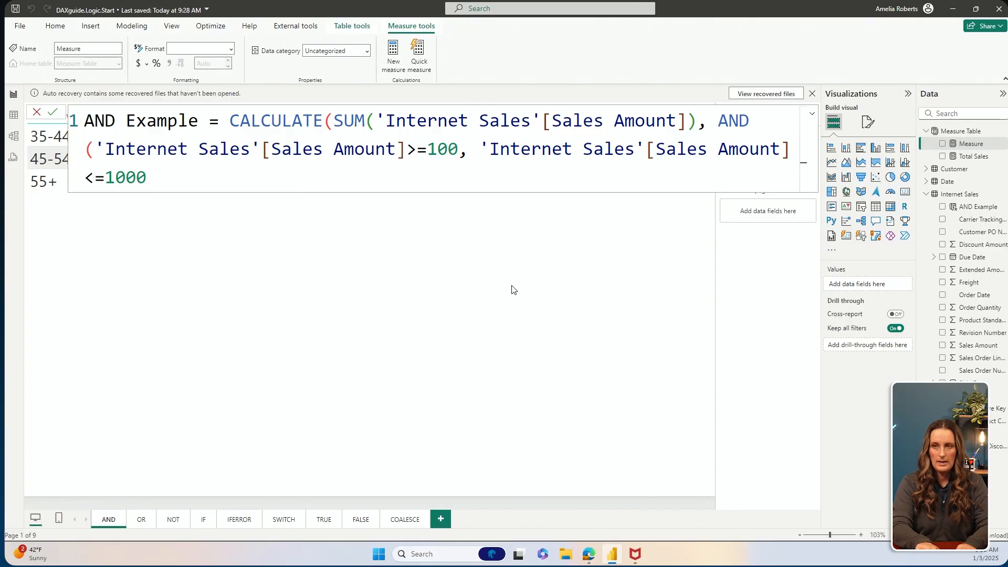
text())
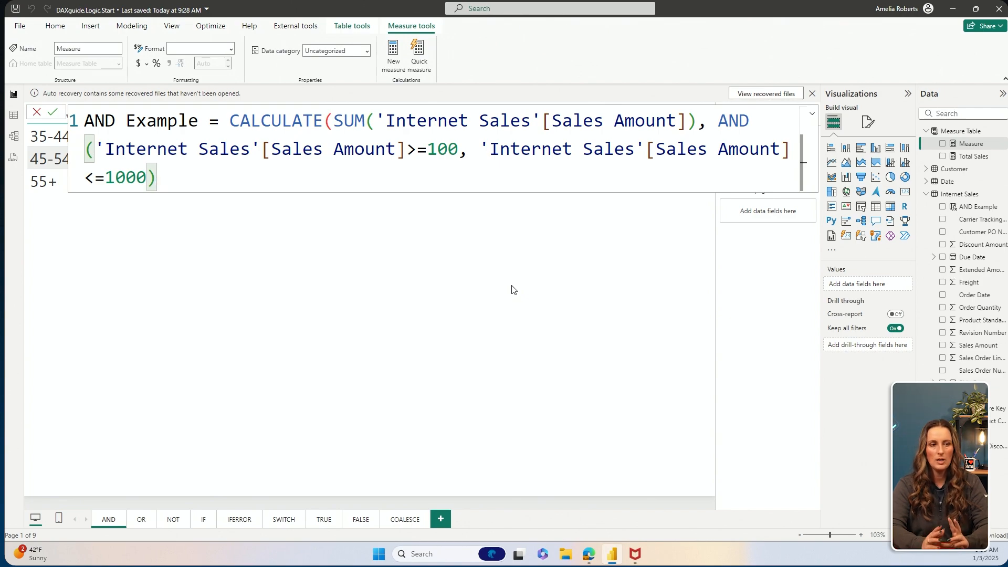
text())
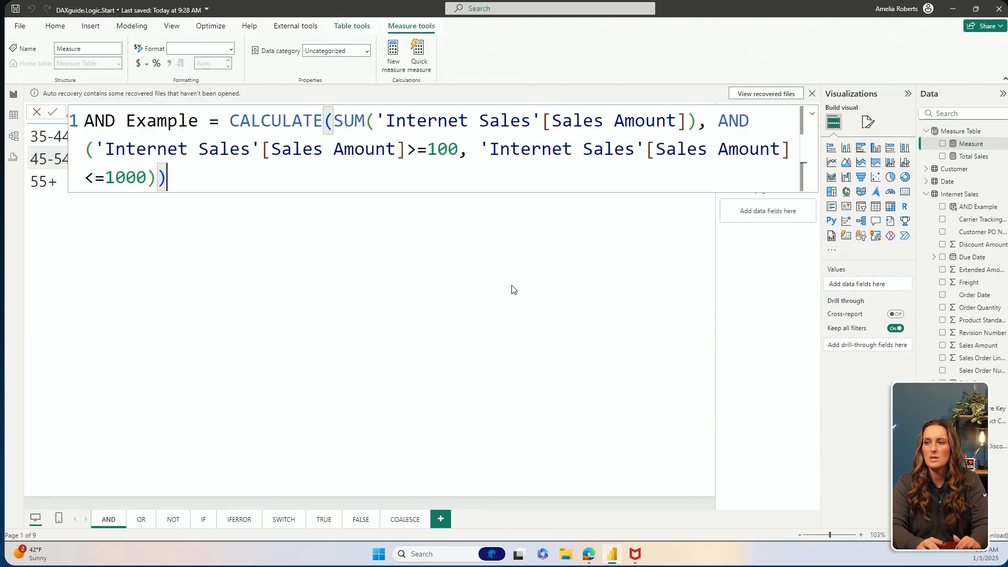
key(Return)
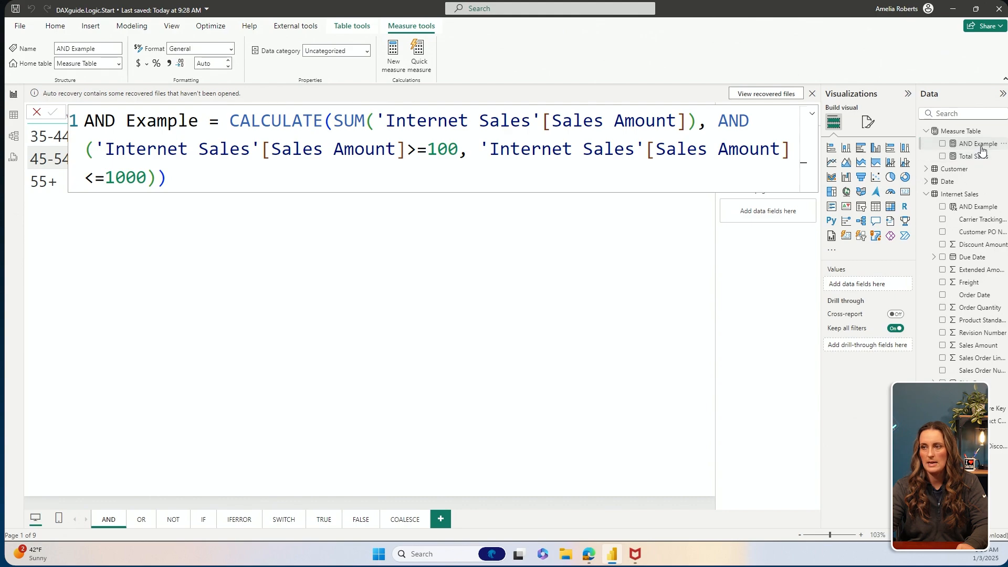
Step: Add the AND Example measure from the Measure Table to the Age Breakdown table visual
click(512, 350)
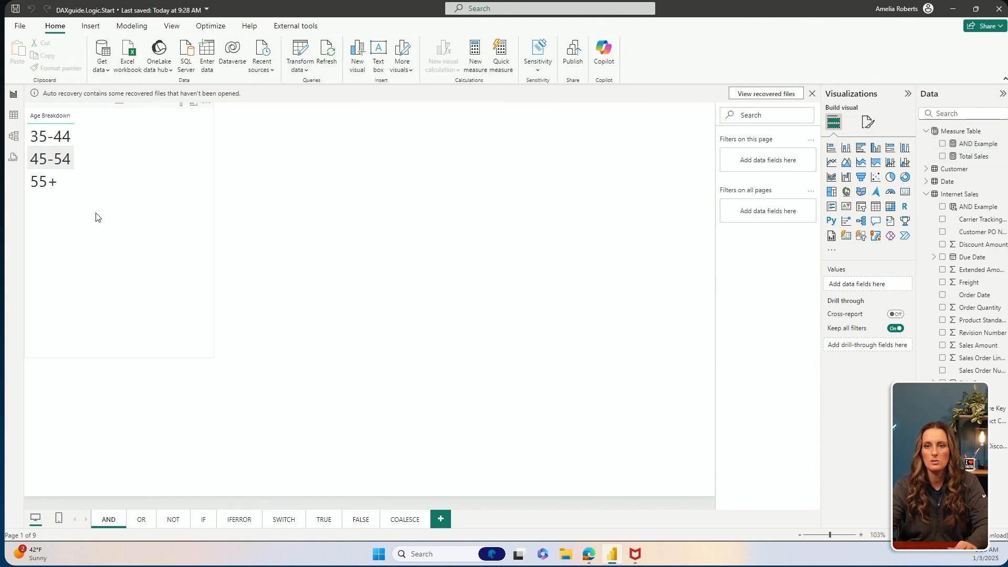
click(150, 243)
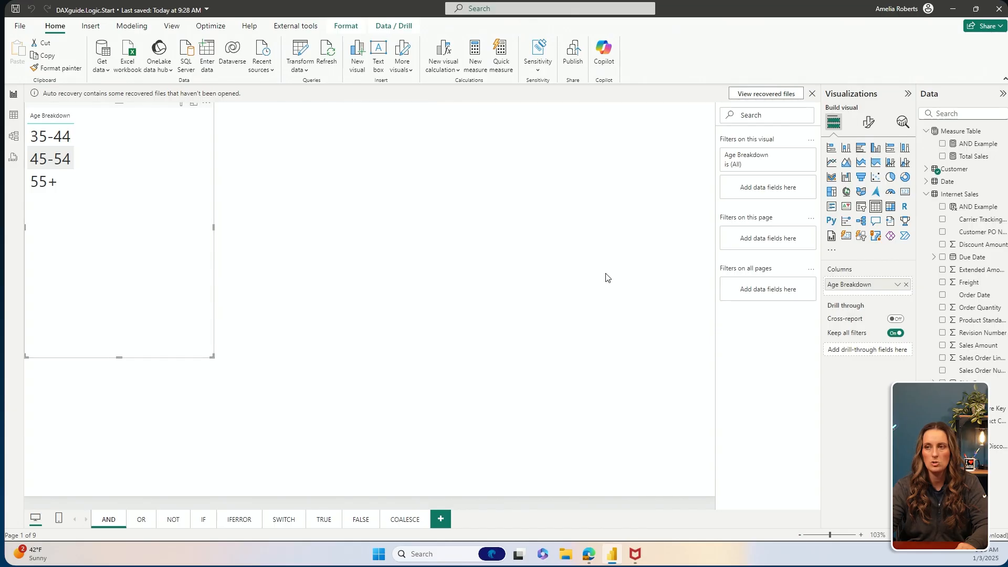
drag(974, 147, 137, 180)
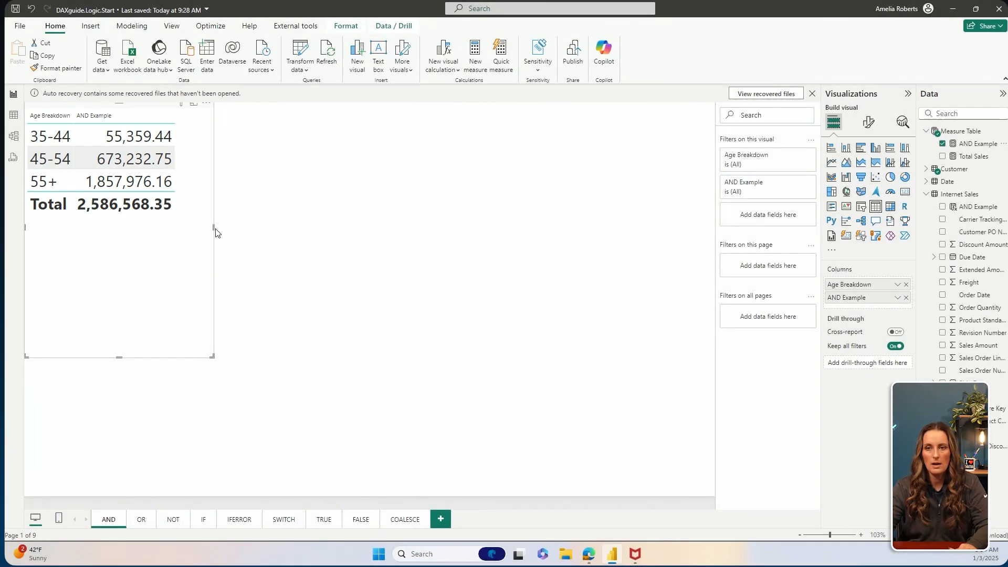
Step: Widen the table visual, add the Total Sales measure as its third column, and narrow the visual to fit its columns
drag(212, 229, 359, 242)
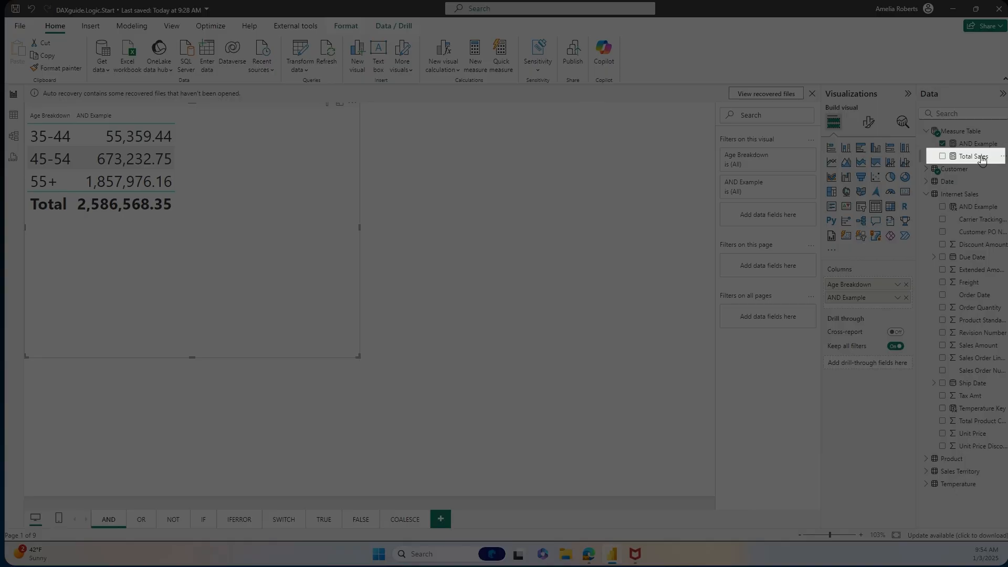
drag(981, 160, 304, 269)
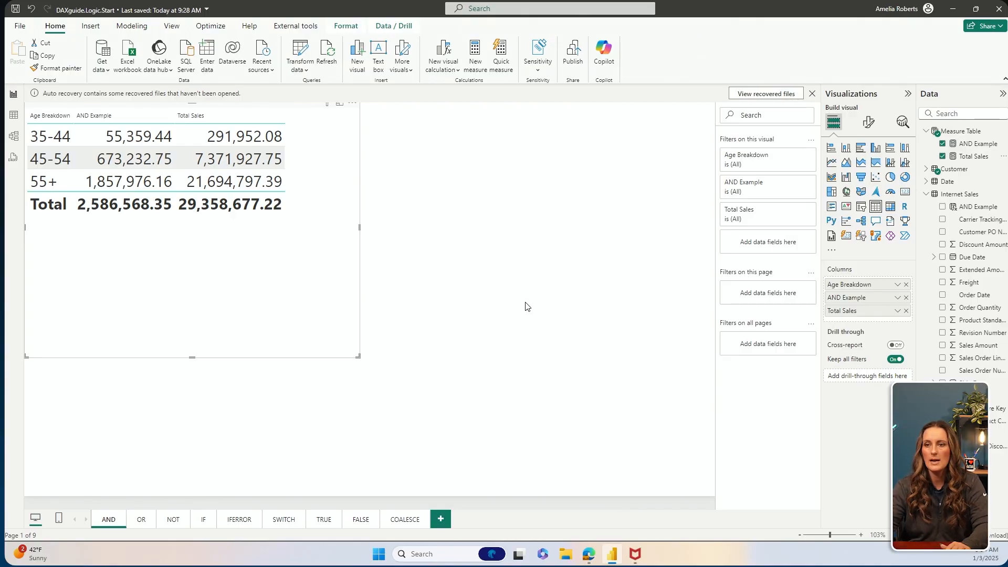
drag(359, 228, 308, 249)
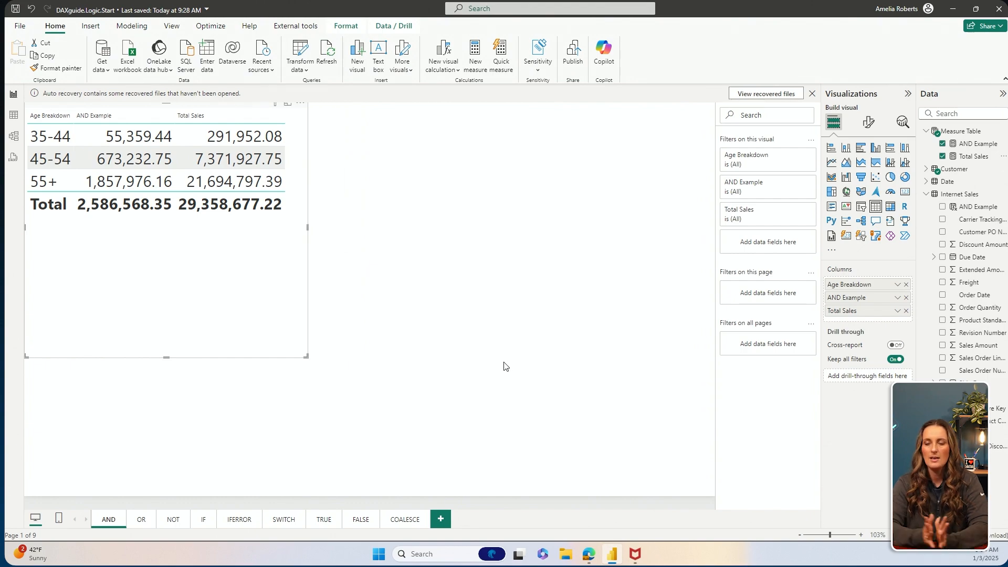